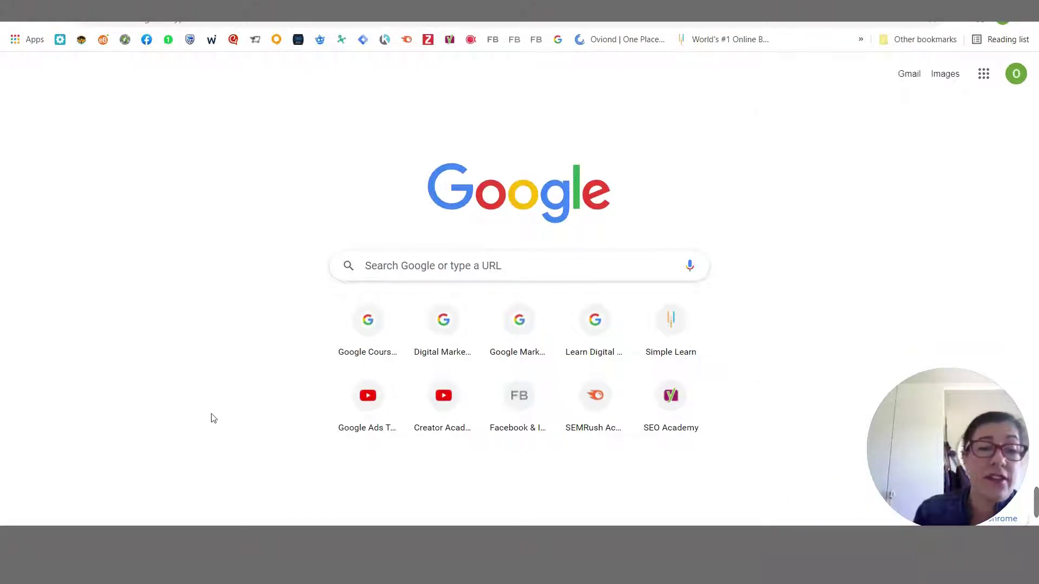
Show the Google Trends notes in the Word document with the text selection cleared, and return to Chrome's new tab page.
{"action": "key", "text": "alt+Tab"}
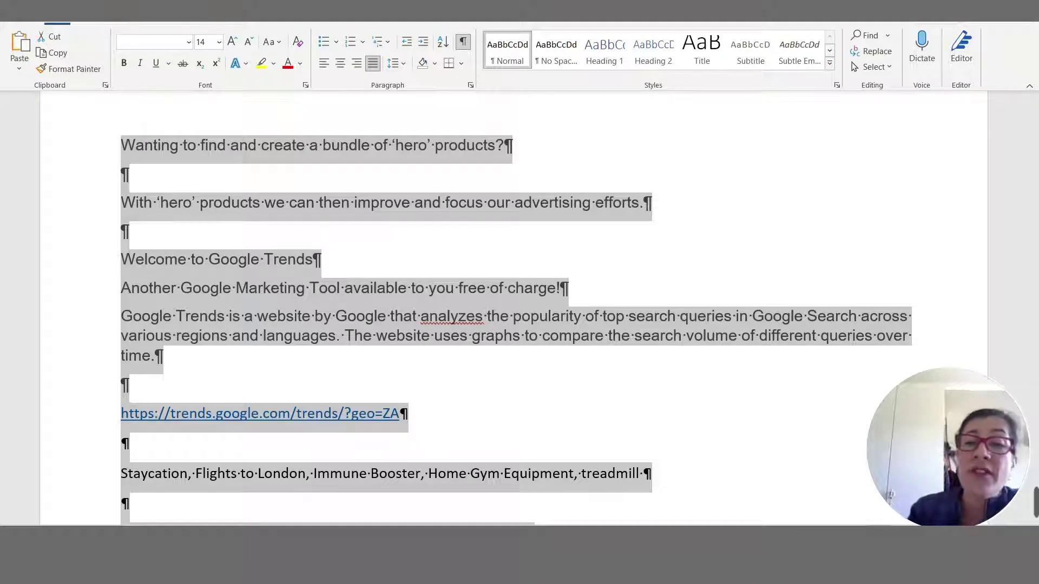
{"action": "left_click", "coordinate": [715, 244]}
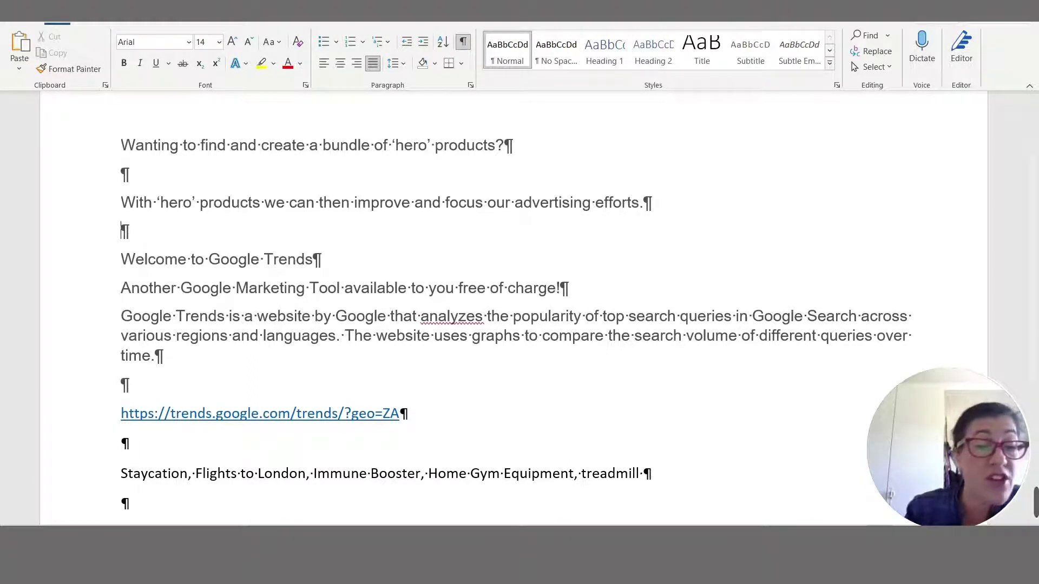
{"action": "mouse_move", "coordinate": [215, 536]}
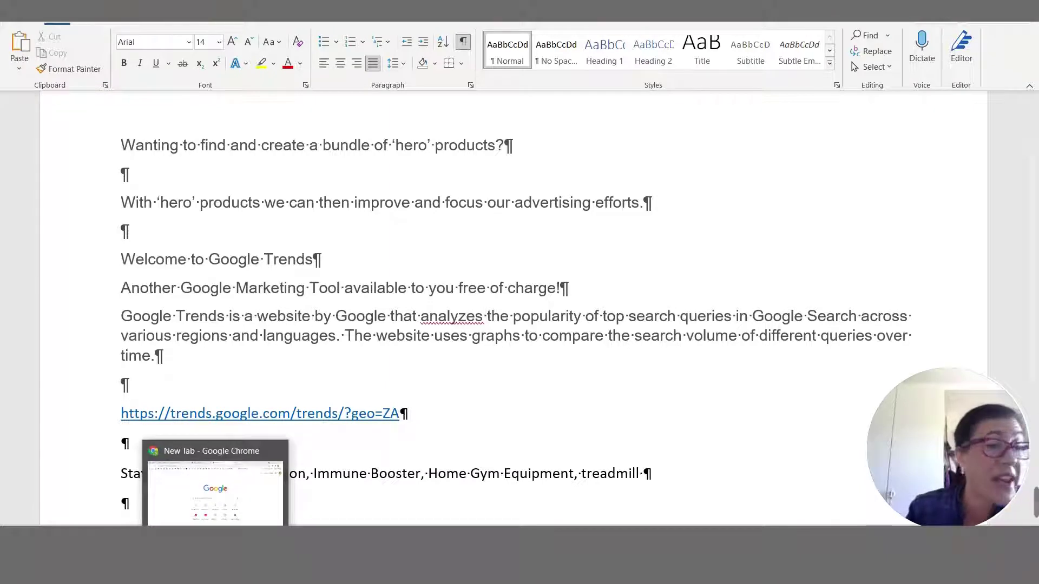
{"action": "left_click", "coordinate": [216, 490]}
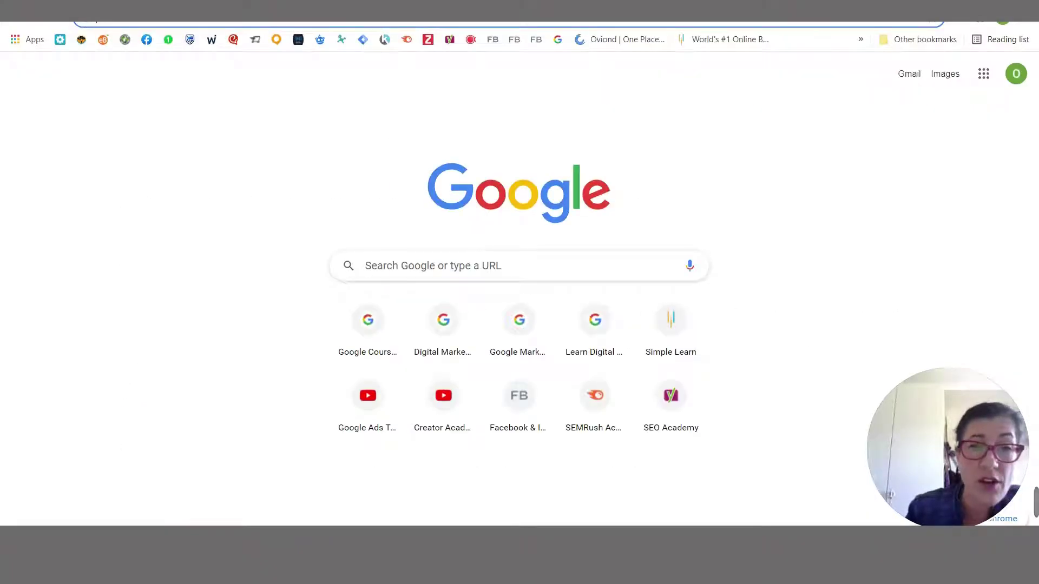
Search Google for "google trends, za".
{"action": "left_click", "coordinate": [400, 272]}
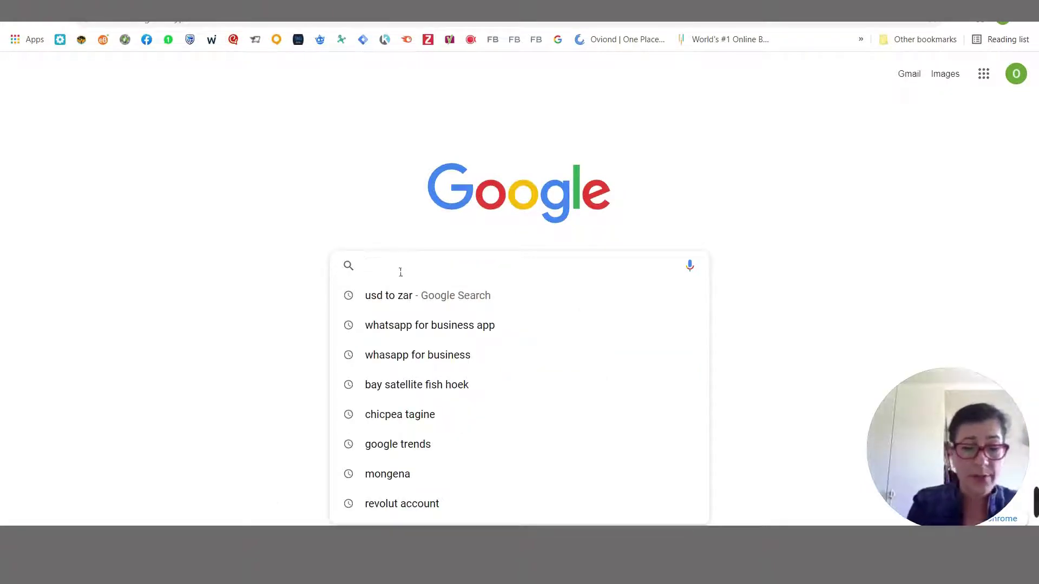
{"action": "type", "text": "google tre"}
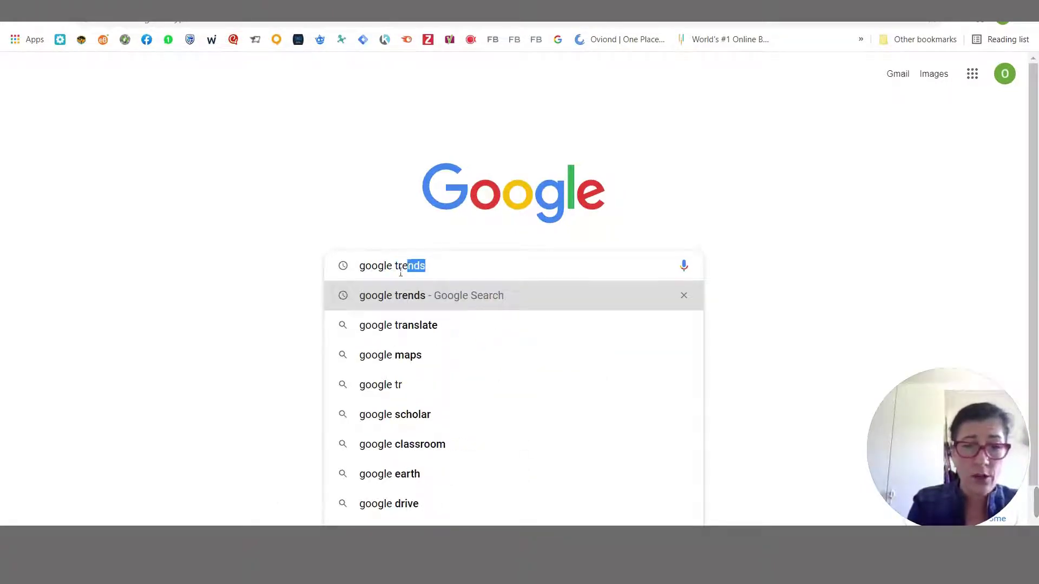
{"action": "type", "text": "nds, za"}
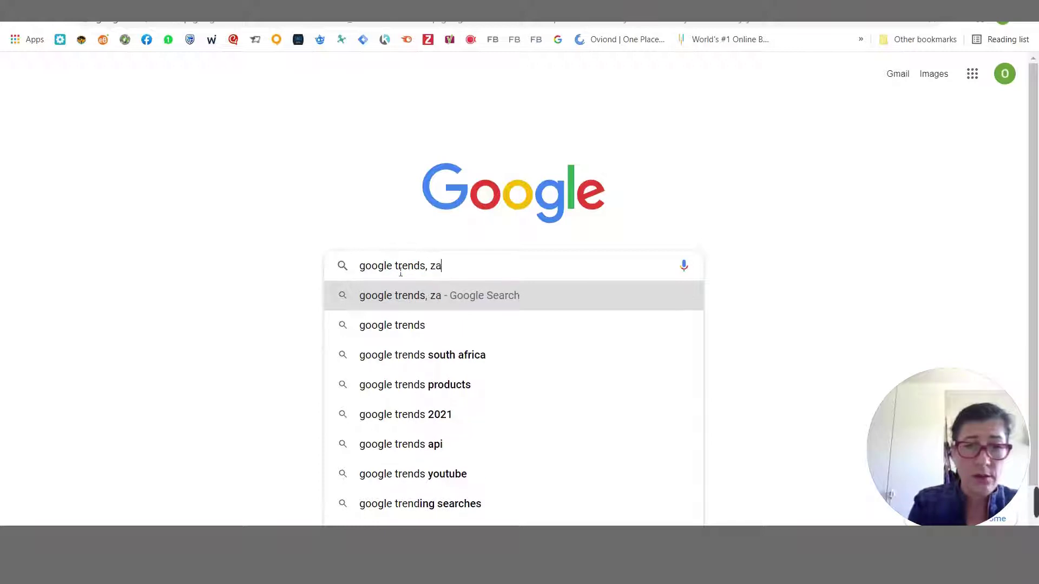
{"action": "key", "text": "Return"}
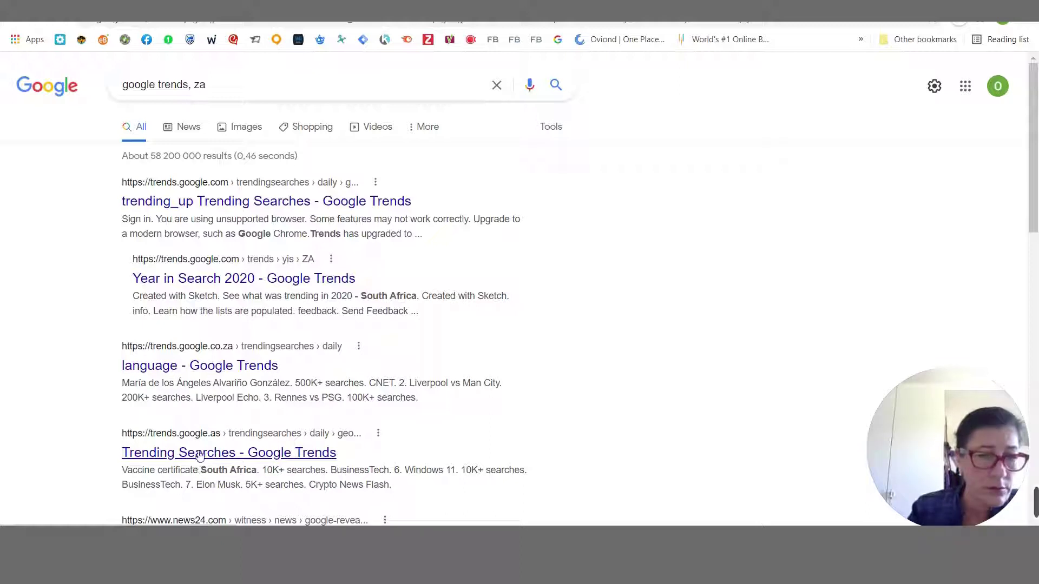
Remove "za" from the Google query, search again for Google Trends, and open its main website from the results.
{"action": "left_click", "coordinate": [247, 93]}
{"action": "key", "text": "BackSpace"}
{"action": "key", "text": "BackSpace"}
{"action": "key", "text": "BackSpace"}
{"action": "key", "text": "BackSpace"}
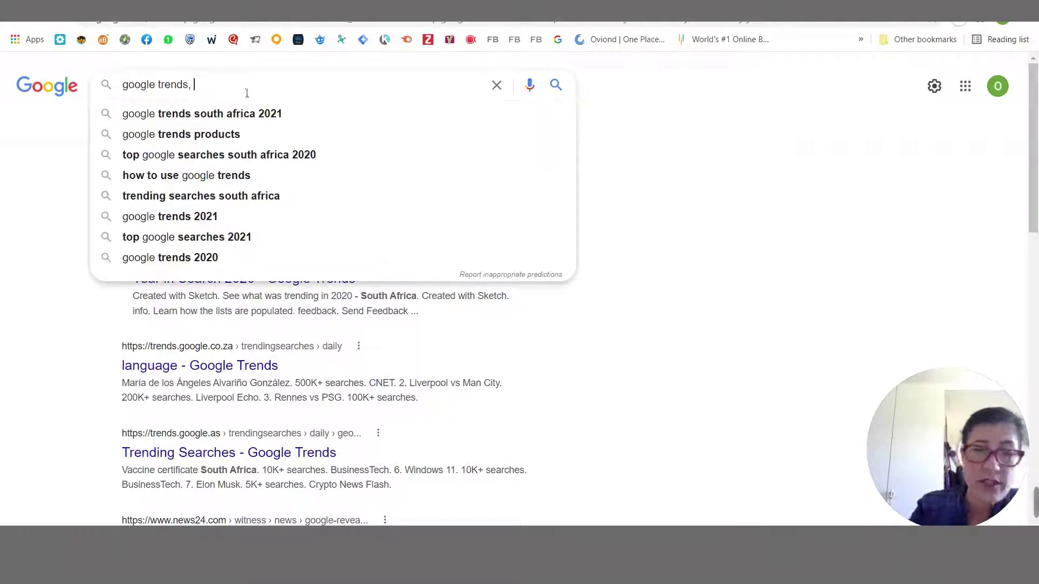
{"action": "key", "text": "Return"}
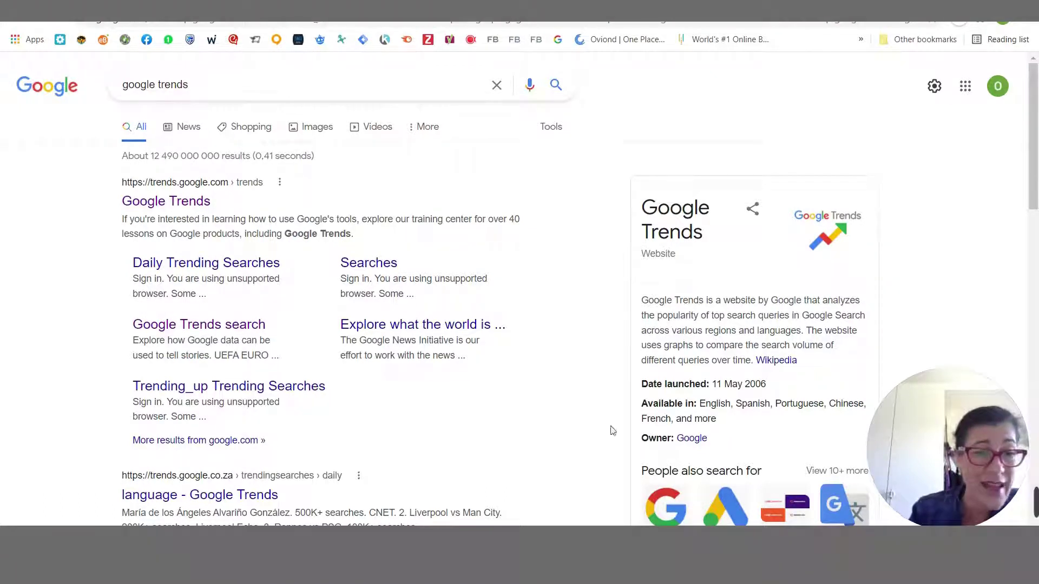
{"action": "left_click", "coordinate": [159, 202]}
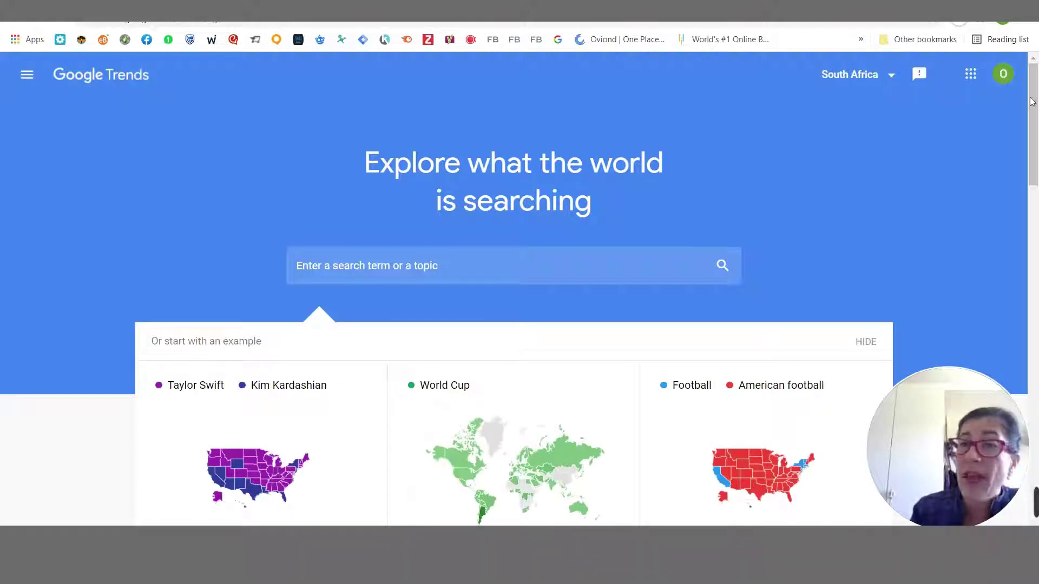
View the available countries and the Google apps list on the Google Trends home page, closing each without changing anything.
{"action": "mouse_move", "coordinate": [1034, 101]}
{"action": "left_mouse_down"}
{"action": "mouse_move", "coordinate": [1034, 140]}
{"action": "mouse_move", "coordinate": [1034, 101]}
{"action": "left_mouse_up"}
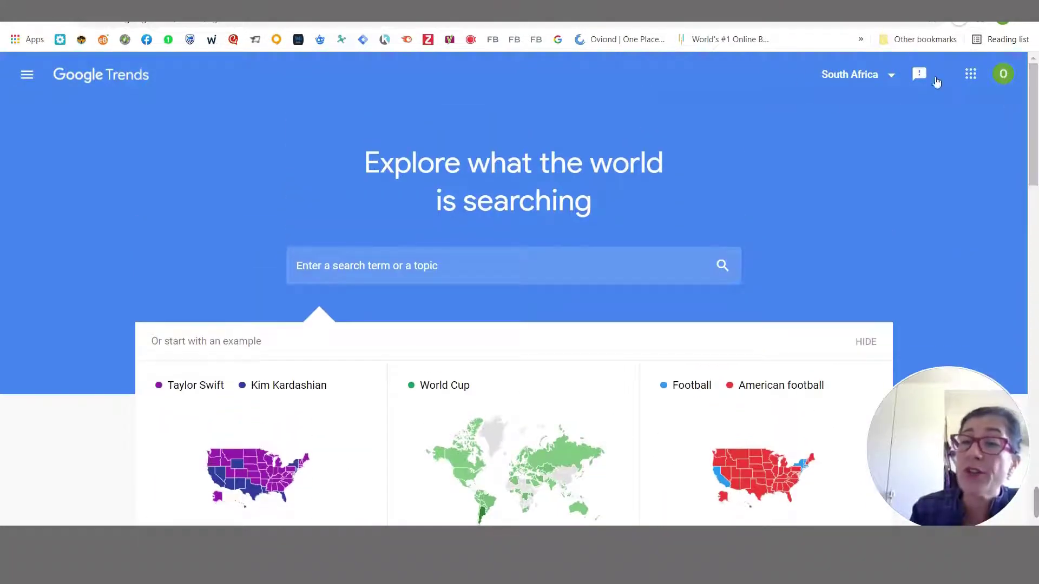
{"action": "left_click", "coordinate": [888, 80]}
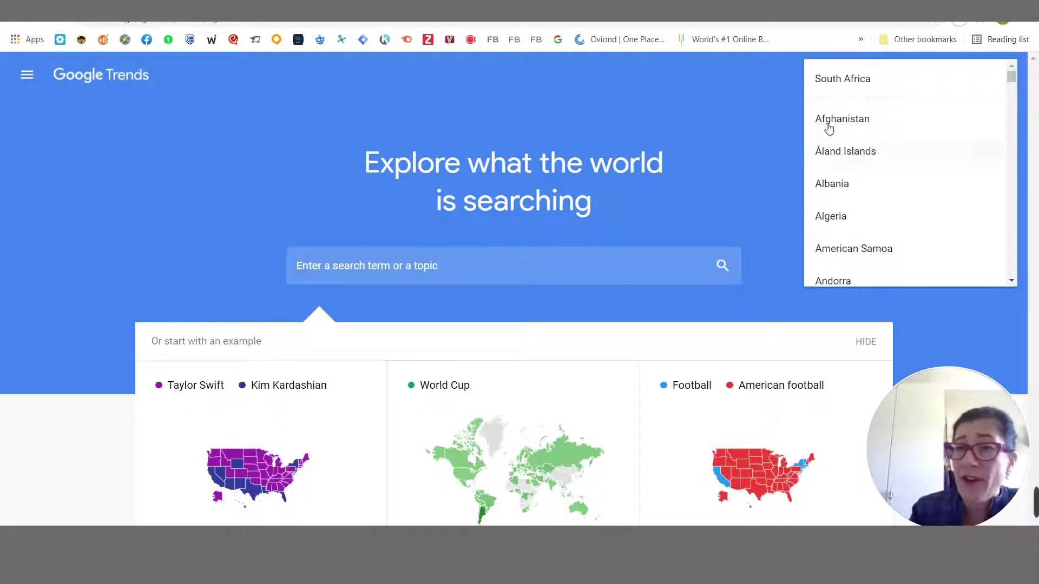
{"action": "left_click", "coordinate": [729, 86]}
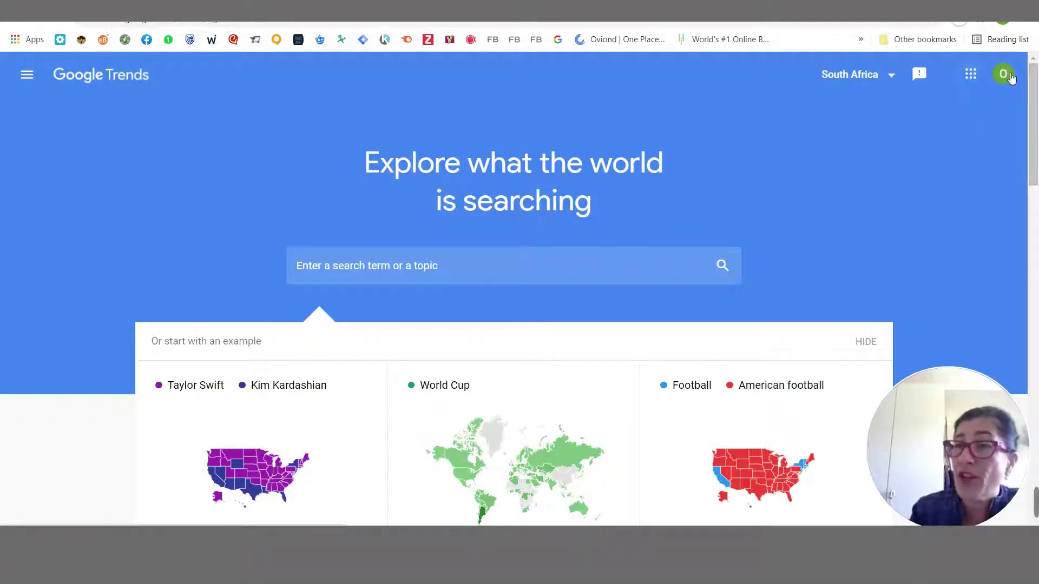
{"action": "left_click", "coordinate": [972, 77]}
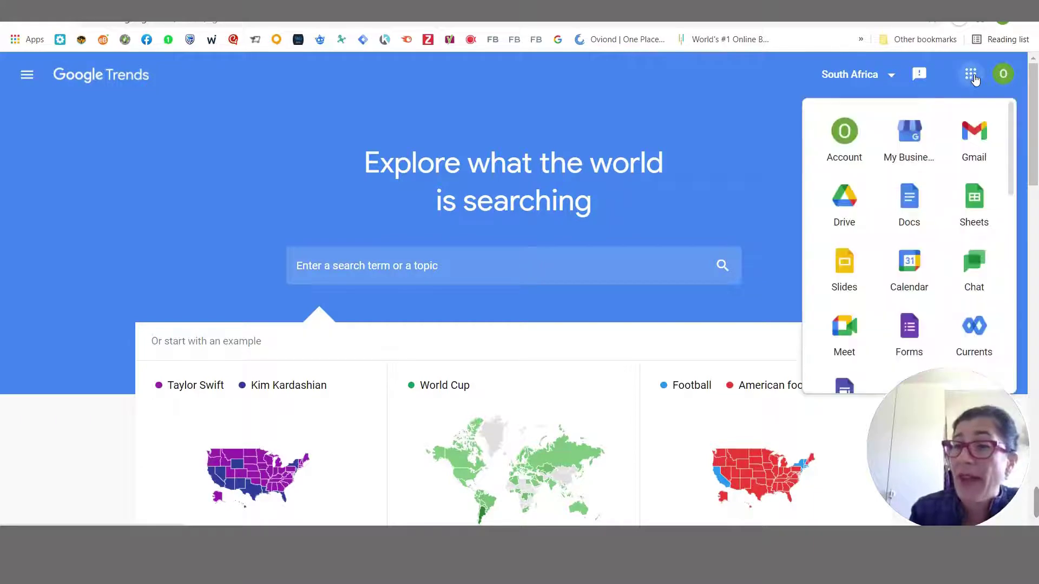
{"action": "left_click", "coordinate": [972, 77]}
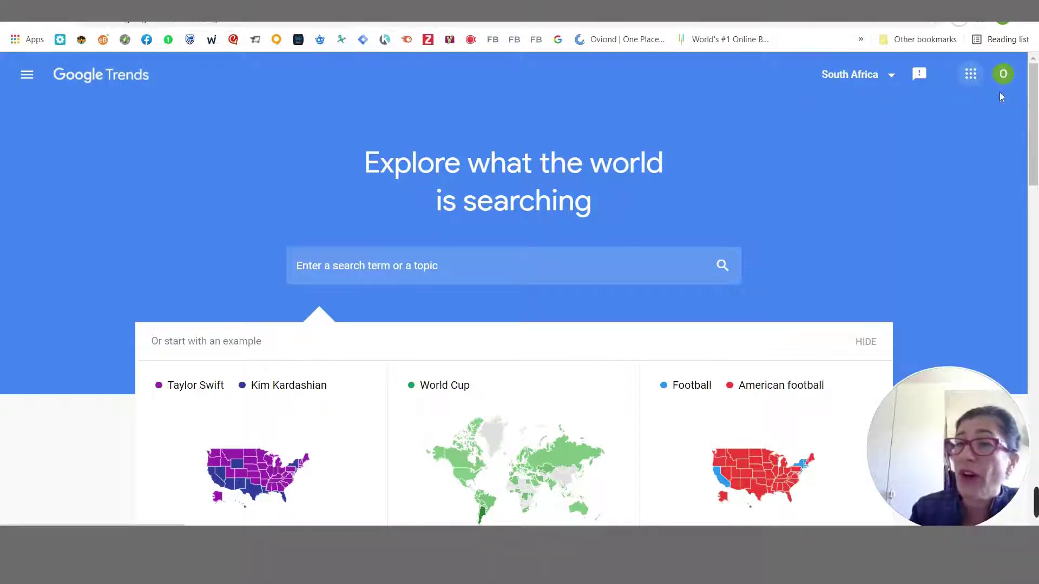
Look through the home page's Recently trending and Year in Search sections down to the Google News Initiative section.
{"action": "left_click_drag", "start_coordinate": [1034, 104], "coordinate": [1036, 217]}
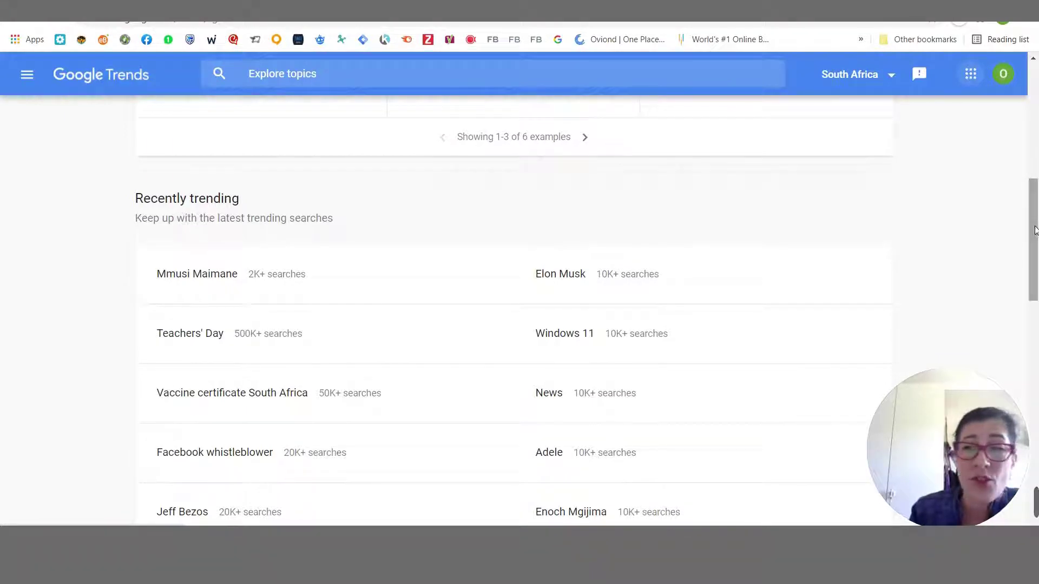
{"action": "left_click_drag", "start_coordinate": [1035, 219], "coordinate": [1034, 341]}
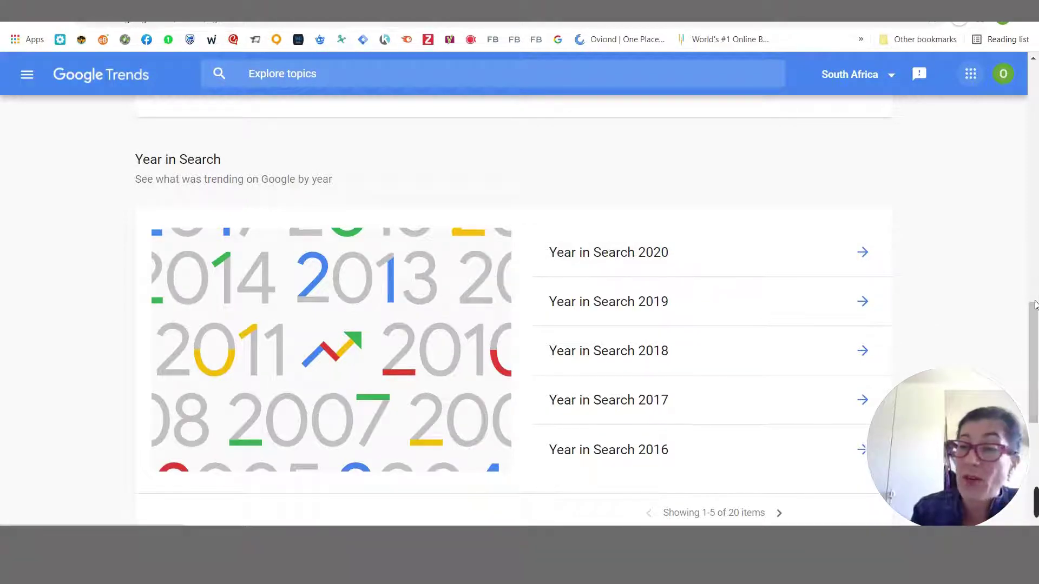
{"action": "left_click_drag", "start_coordinate": [1035, 305], "coordinate": [1035, 428]}
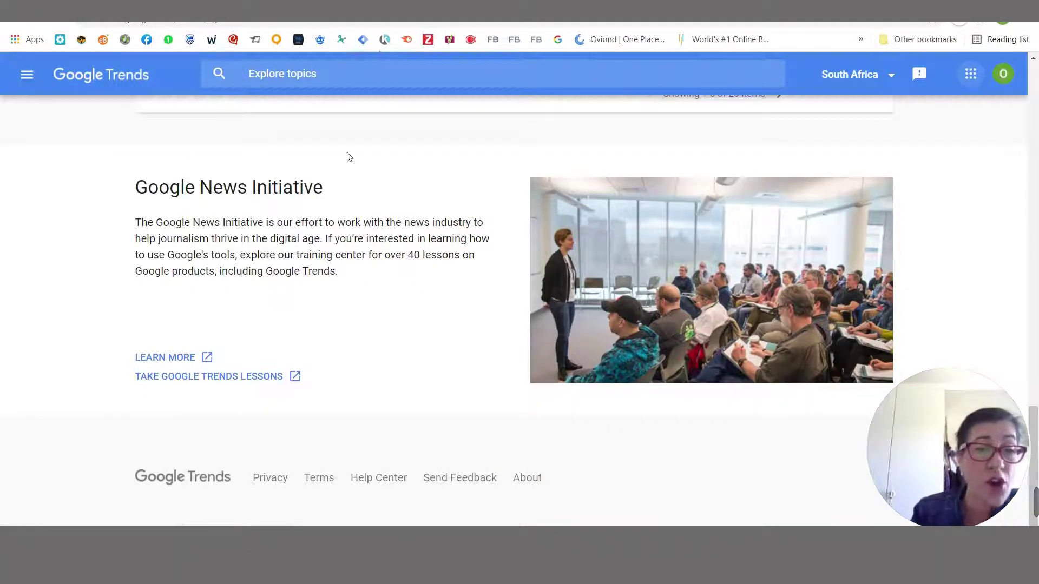
Open the Google Trends lessons, look through the available courses, and close the lessons page.
{"action": "left_click", "coordinate": [224, 381]}
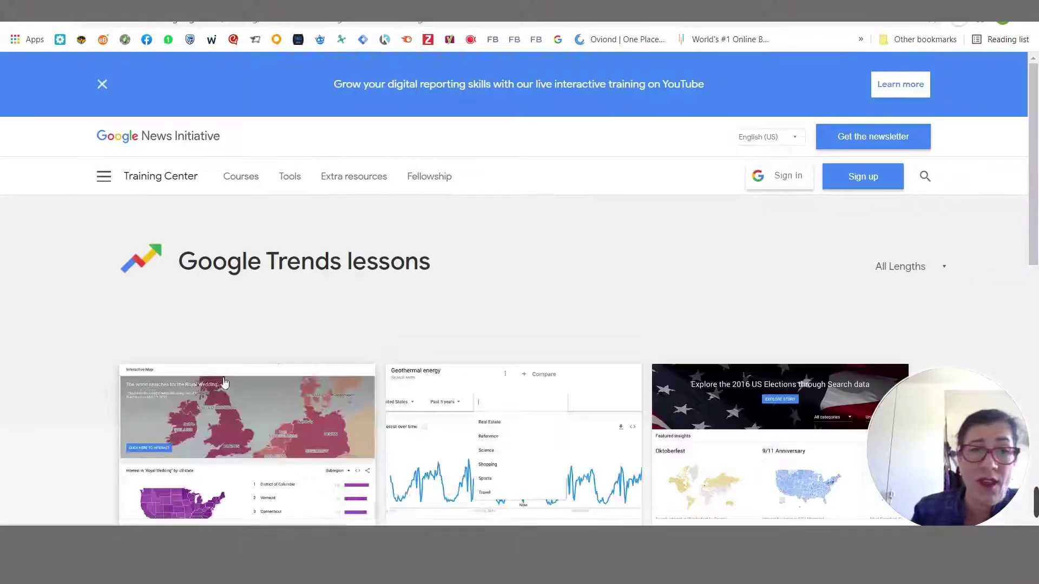
{"action": "left_click_drag", "start_coordinate": [1031, 184], "coordinate": [1037, 309]}
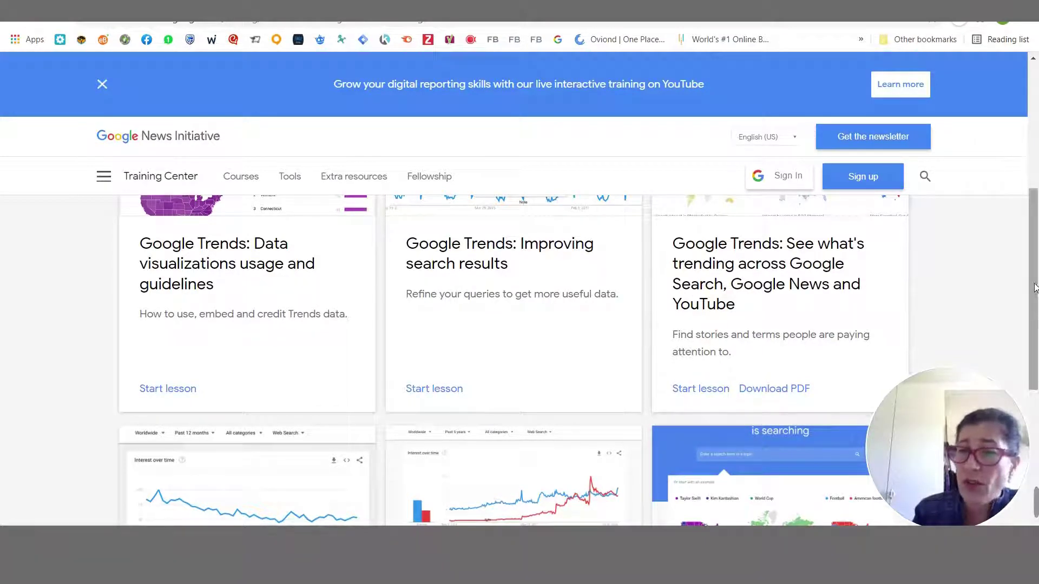
{"action": "scroll", "coordinate": [1036, 288], "scroll_direction": "down", "scroll_amount": 5}
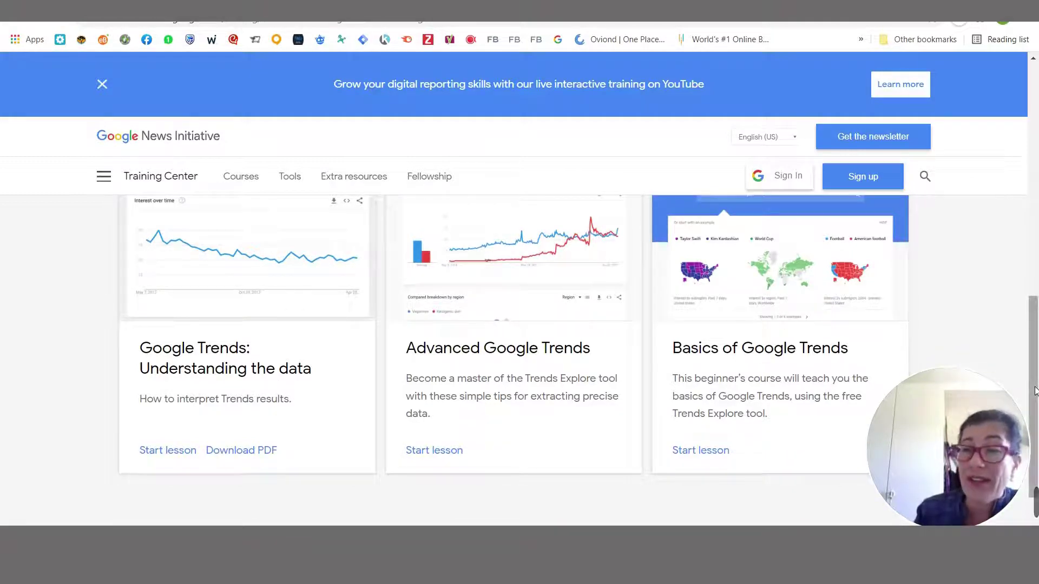
{"action": "left_click_drag", "start_coordinate": [1035, 391], "coordinate": [1028, 100]}
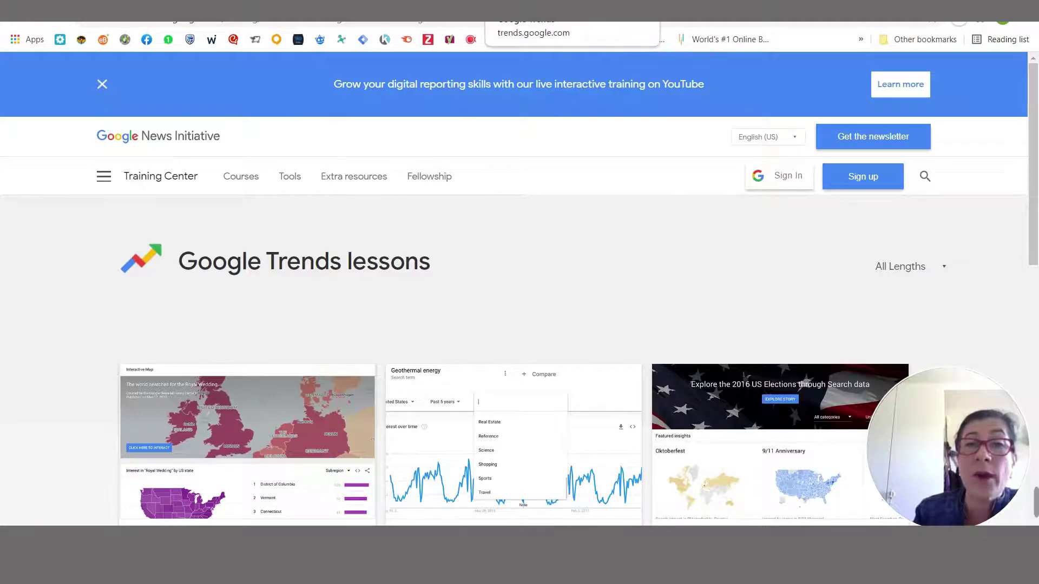
{"action": "key", "text": "ctrl+w"}
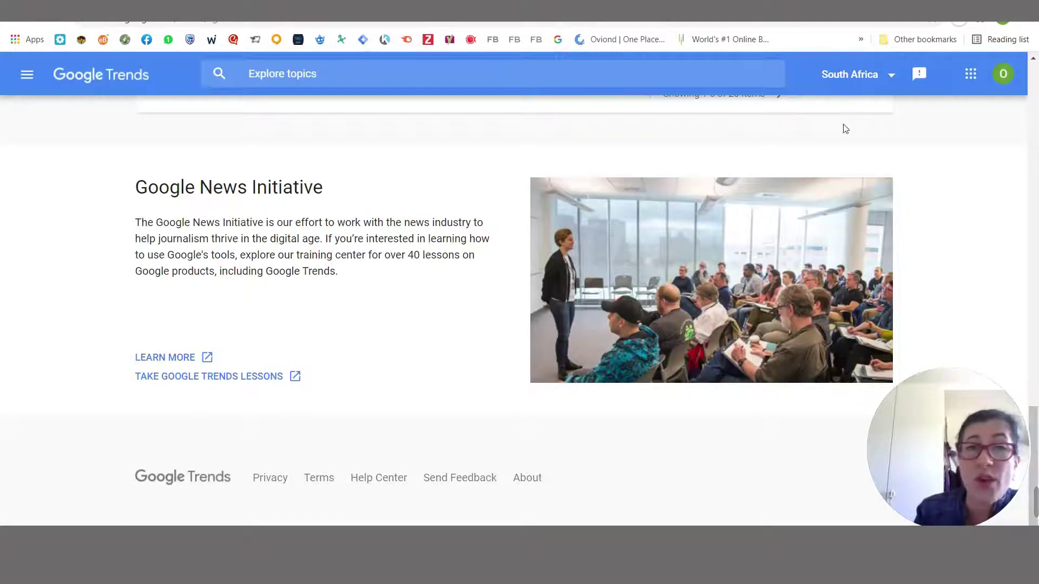
Explore search interest for "gym equipment" in South Africa from the Google Trends home page.
{"action": "left_click_drag", "start_coordinate": [1035, 418], "coordinate": [1035, 83]}
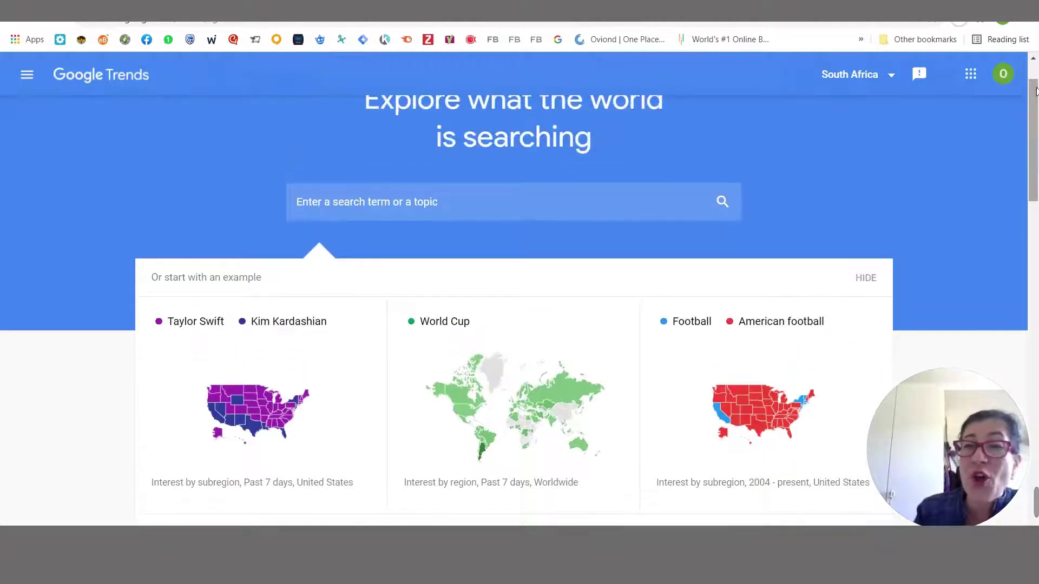
{"action": "left_click", "coordinate": [429, 209]}
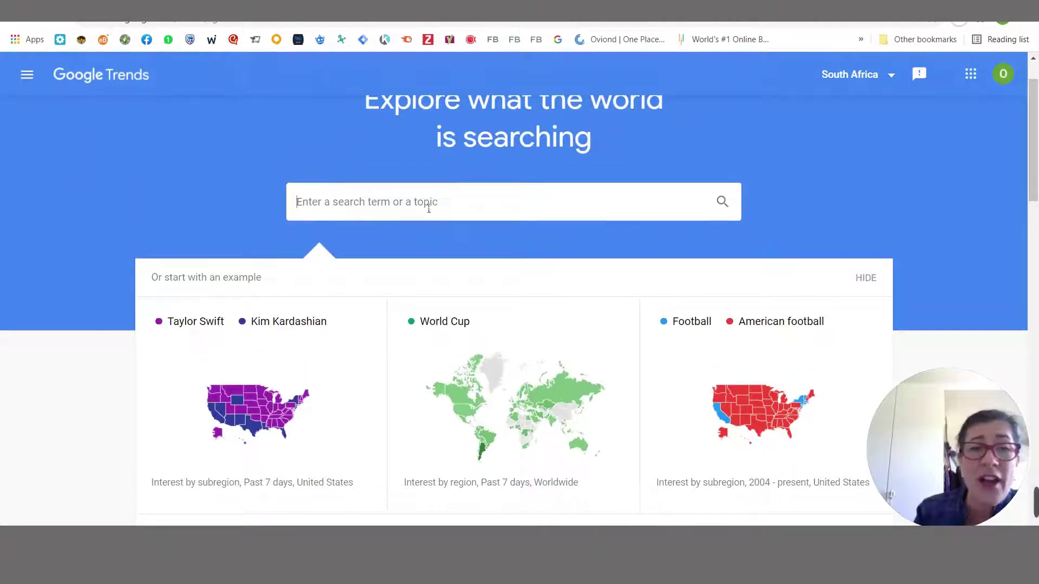
{"action": "mouse_move", "coordinate": [349, 536]}
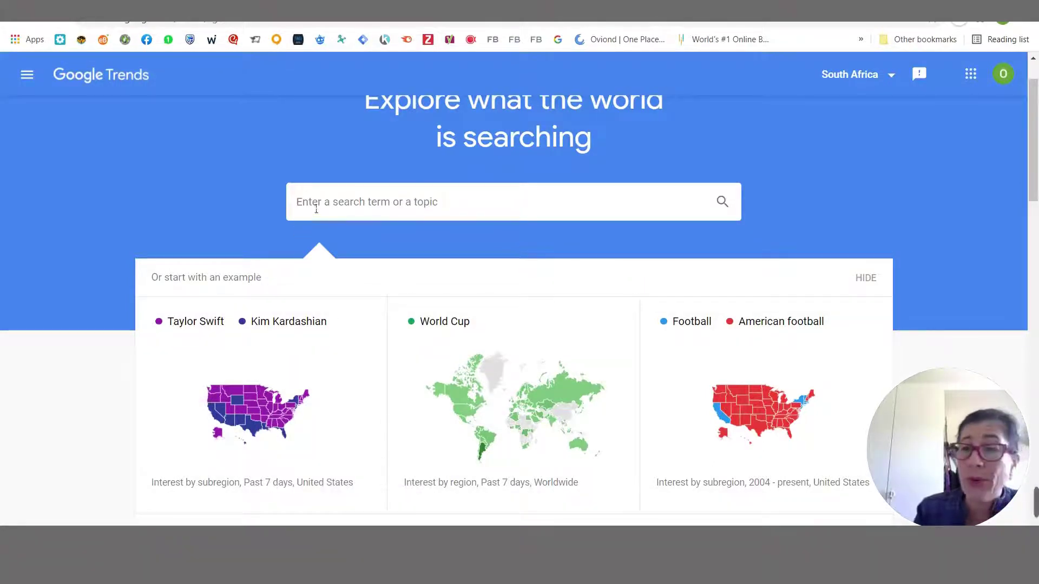
{"action": "type", "text": "gym"}
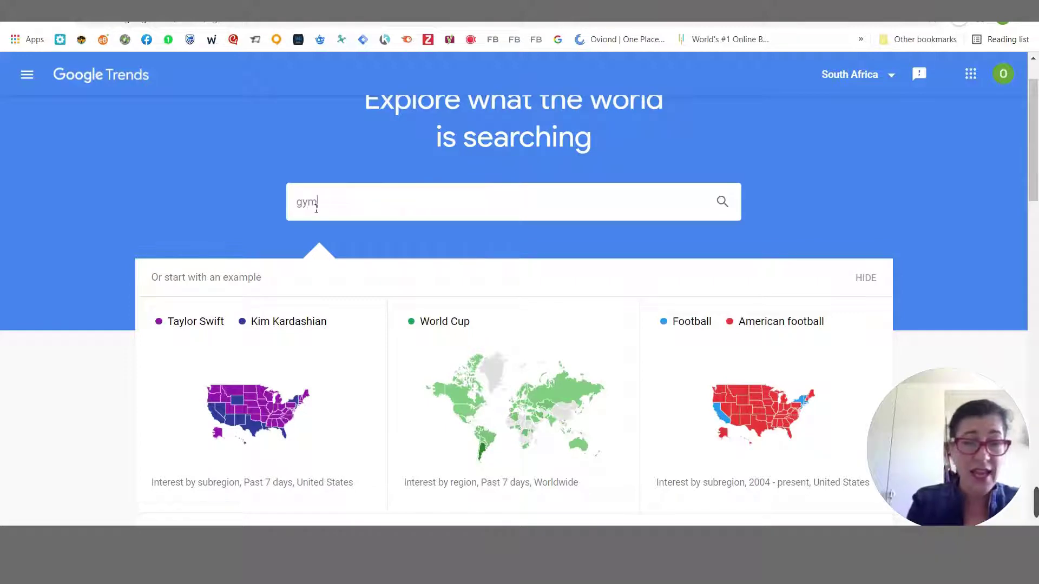
{"action": "type", "text": " equipment"}
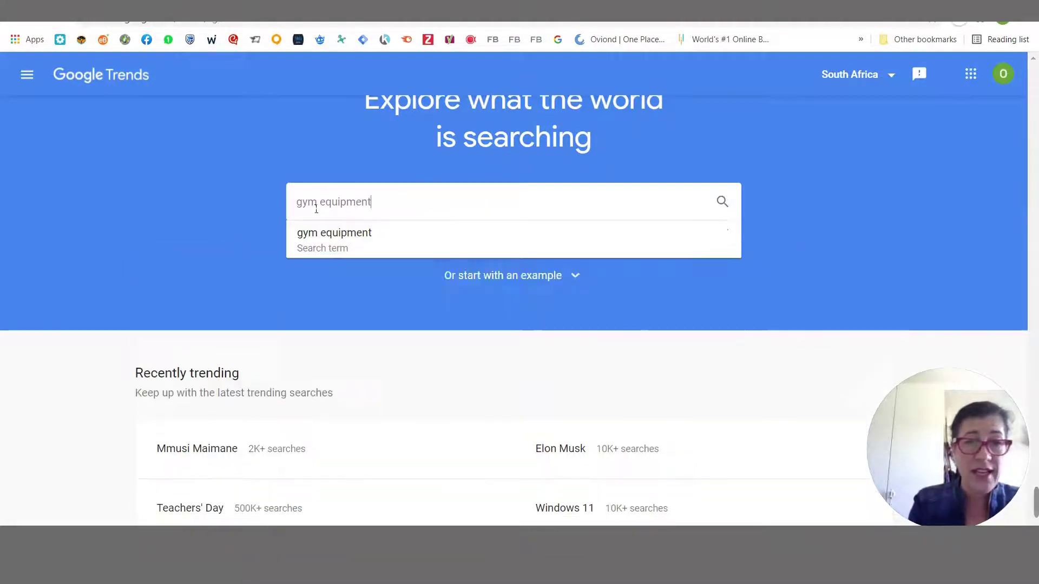
{"action": "key", "text": "Return"}
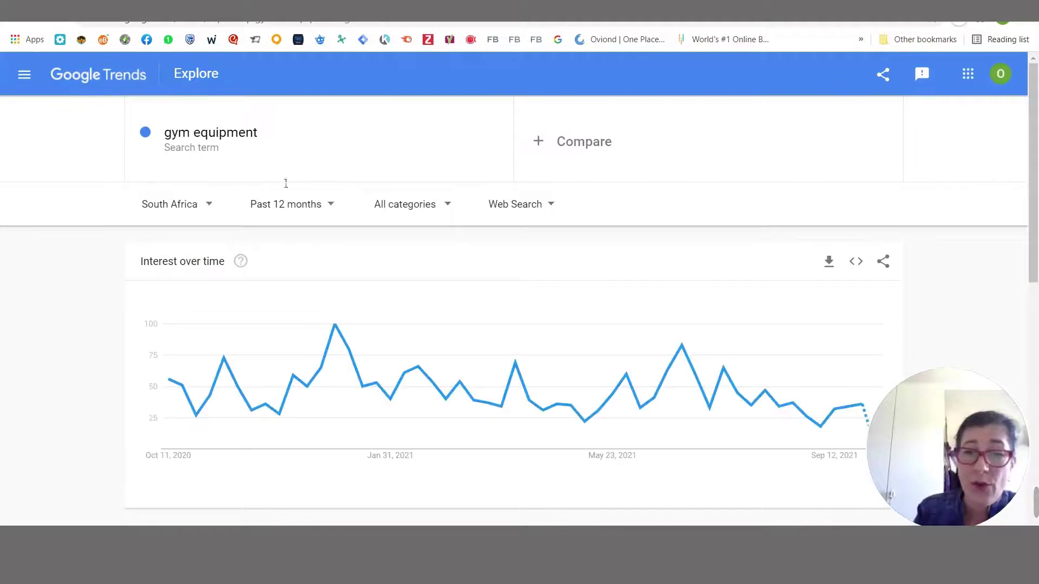
Explore search interest for "home gym equipment" from the Google Trends home page and set its time range to Past 5 years.
{"action": "left_click", "coordinate": [22, 75]}
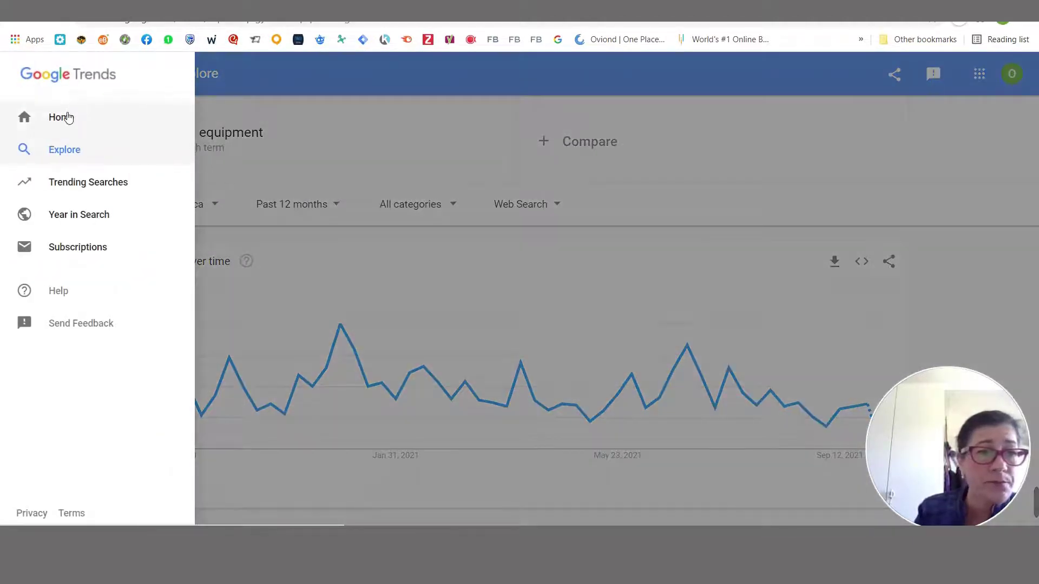
{"action": "left_click", "coordinate": [68, 118]}
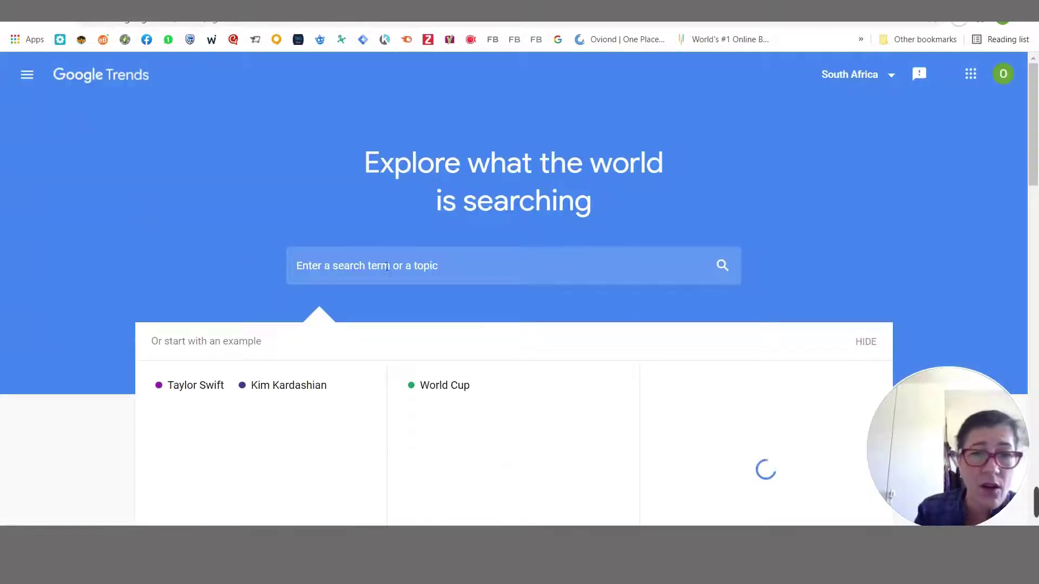
{"action": "type", "text": "home "}
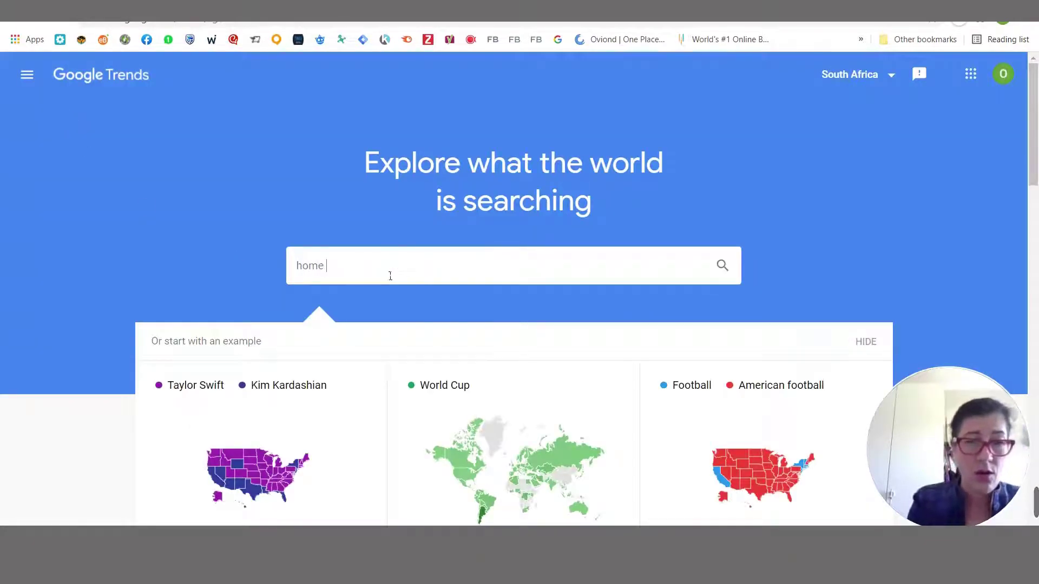
{"action": "type", "text": "gym equip"}
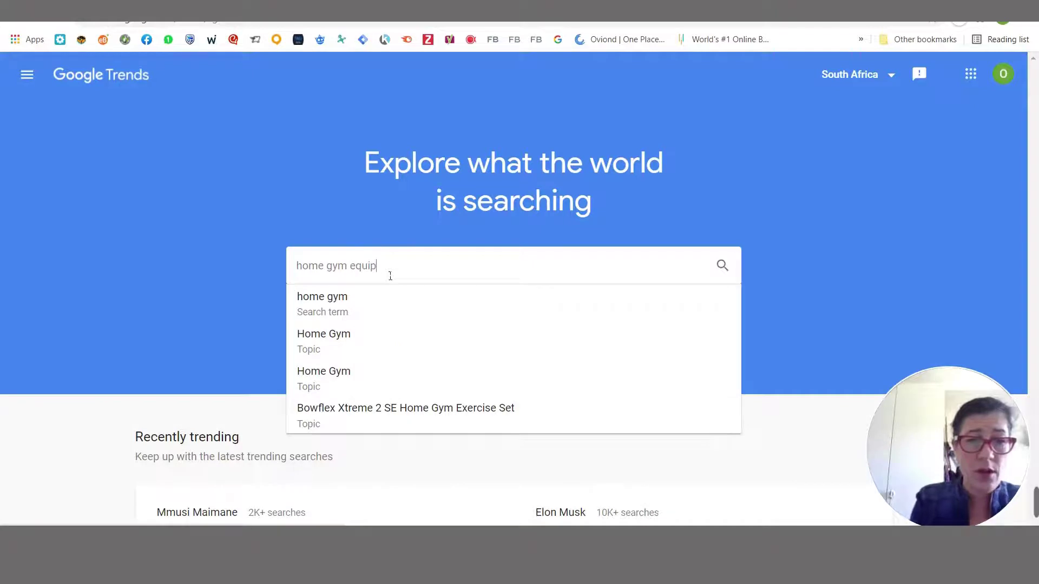
{"action": "type", "text": "ment"}
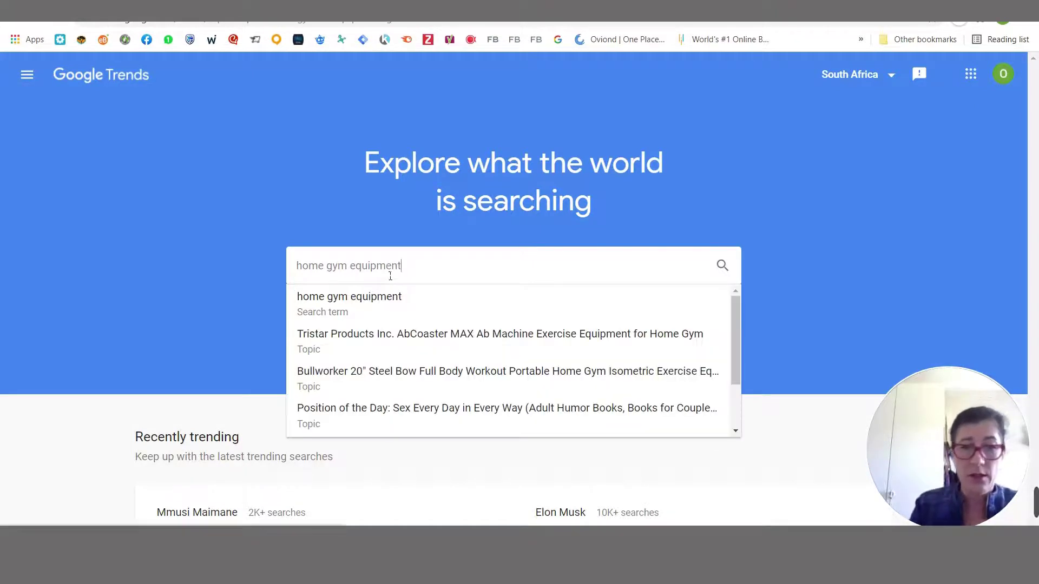
{"action": "key", "text": "Return"}
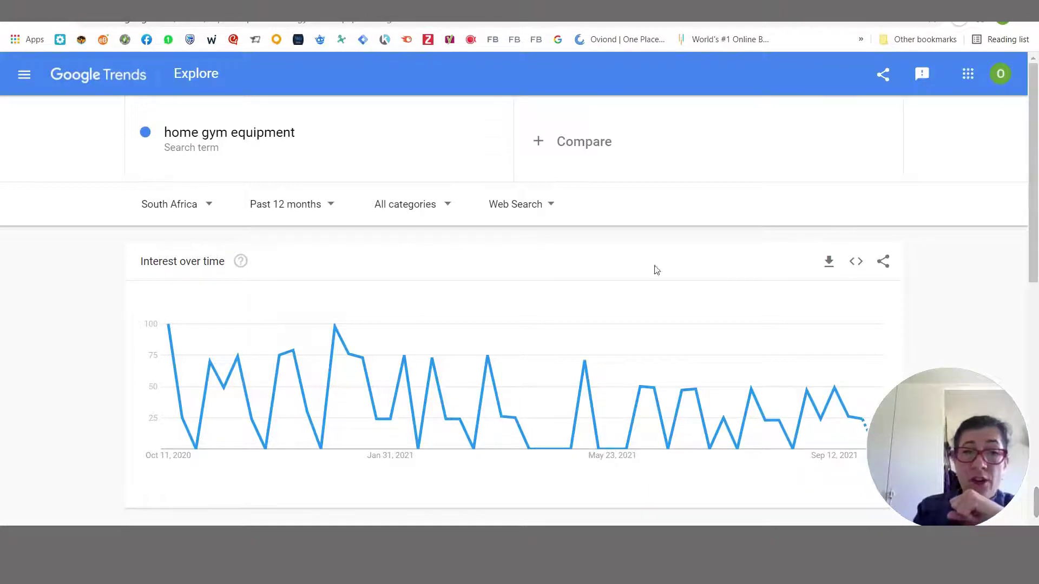
{"action": "left_click", "coordinate": [332, 207]}
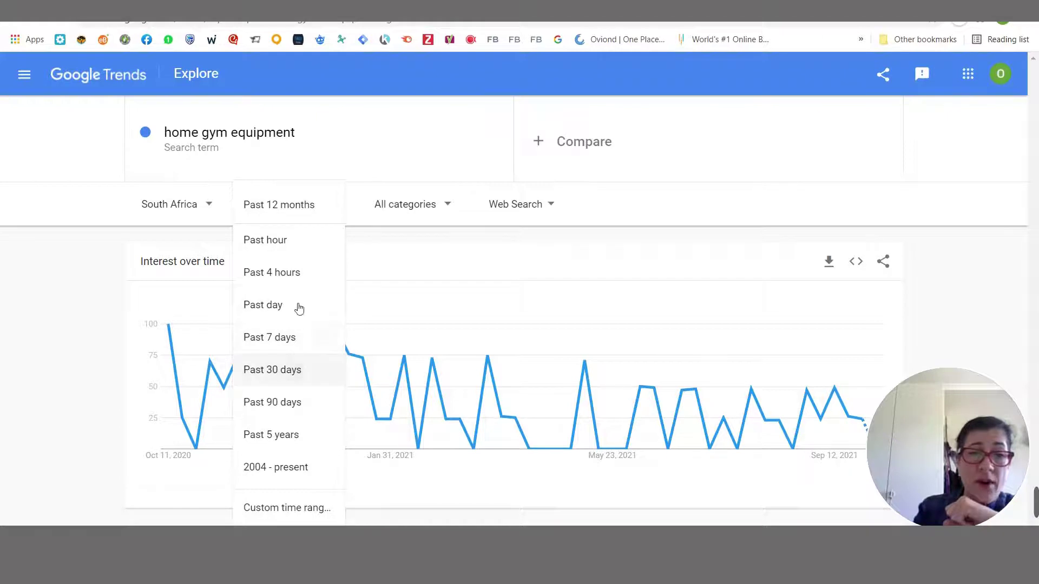
{"action": "left_click", "coordinate": [275, 434]}
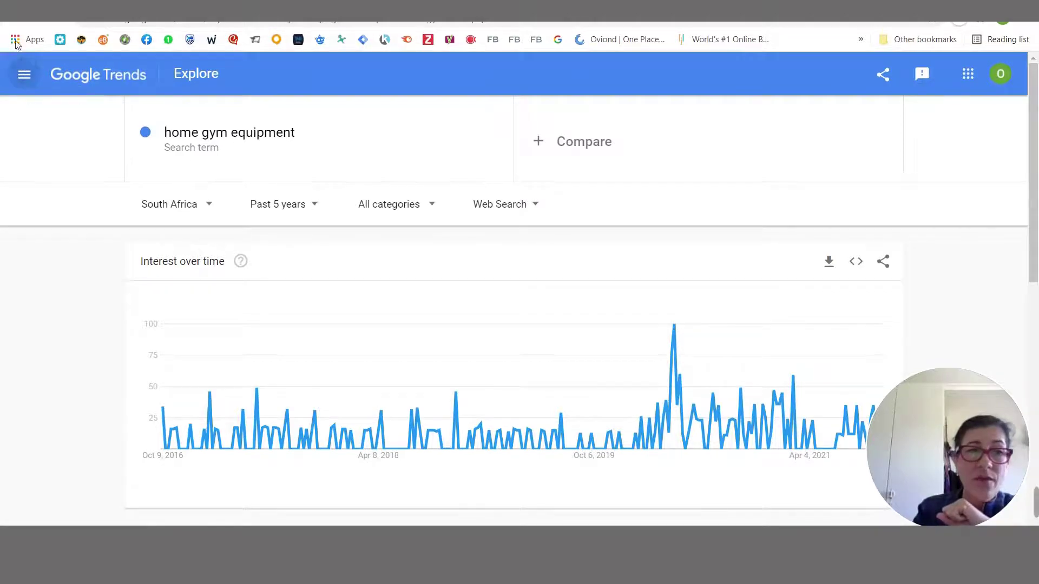
Go back to the Google Trends home page and get ready to enter a new search term.
{"action": "left_click", "coordinate": [13, 23]}
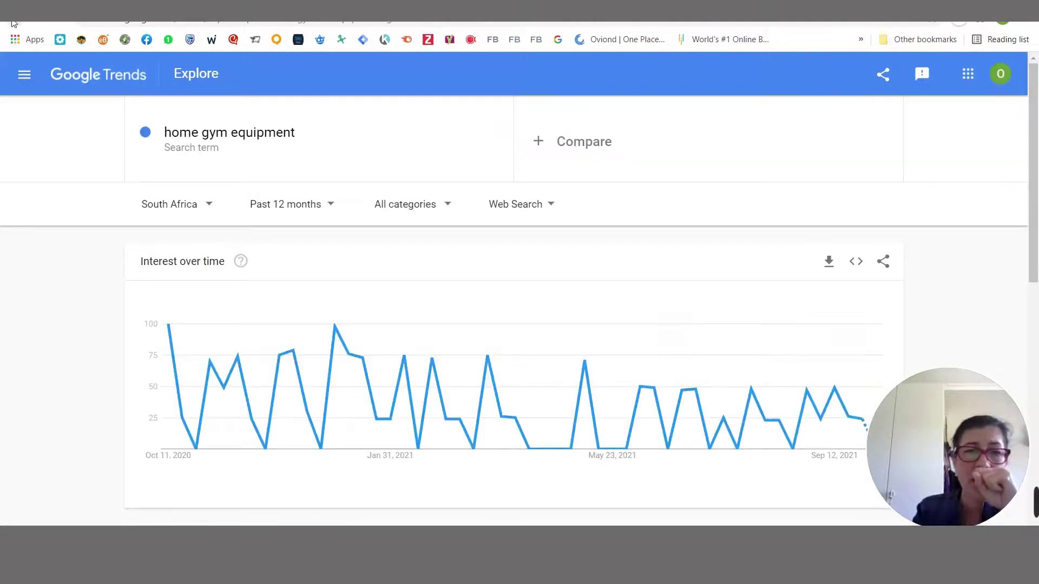
{"action": "left_click", "coordinate": [14, 23]}
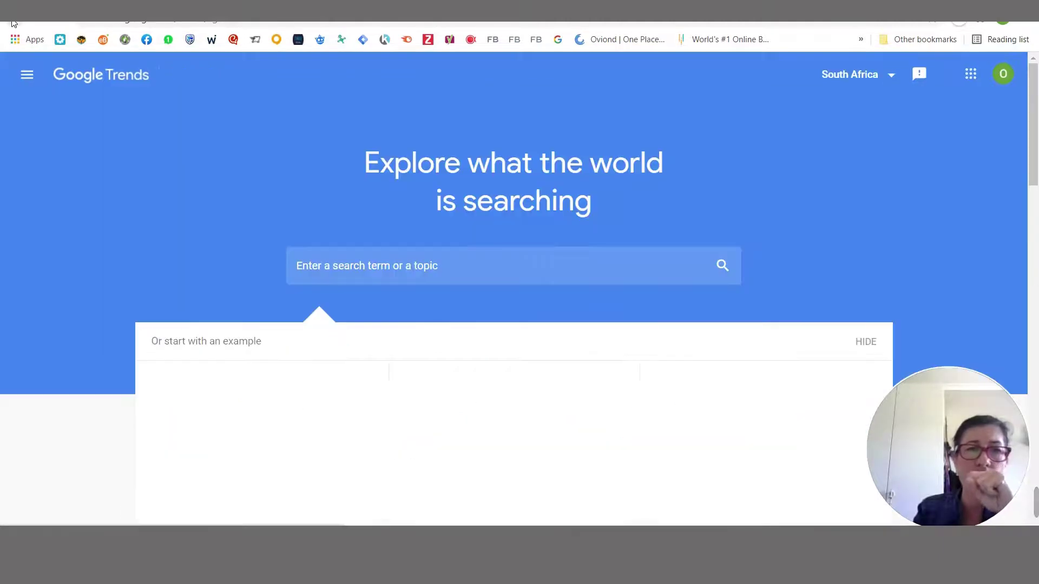
{"action": "left_click", "coordinate": [325, 265]}
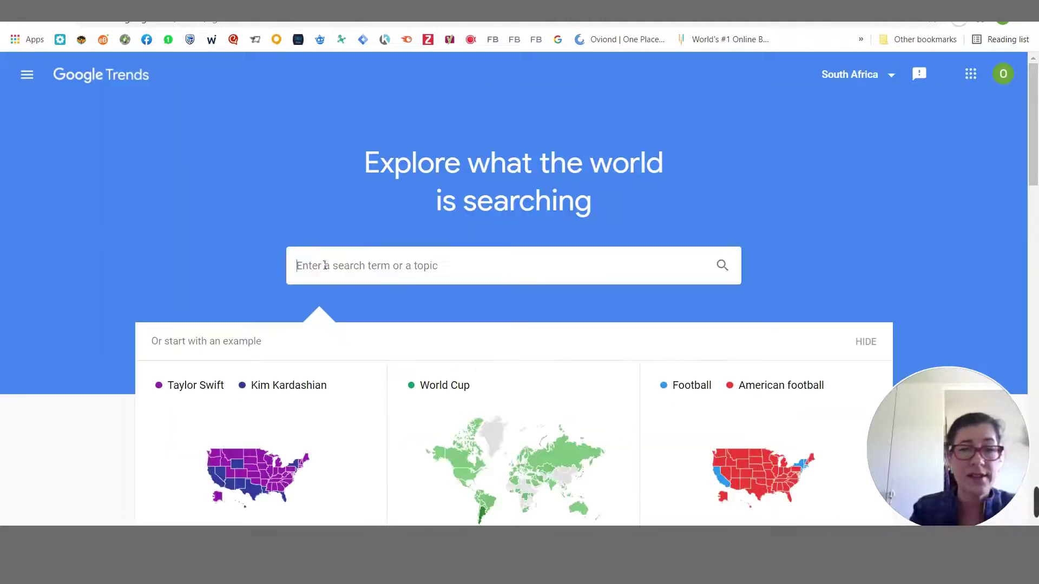
{"action": "type", "text": "office e"}
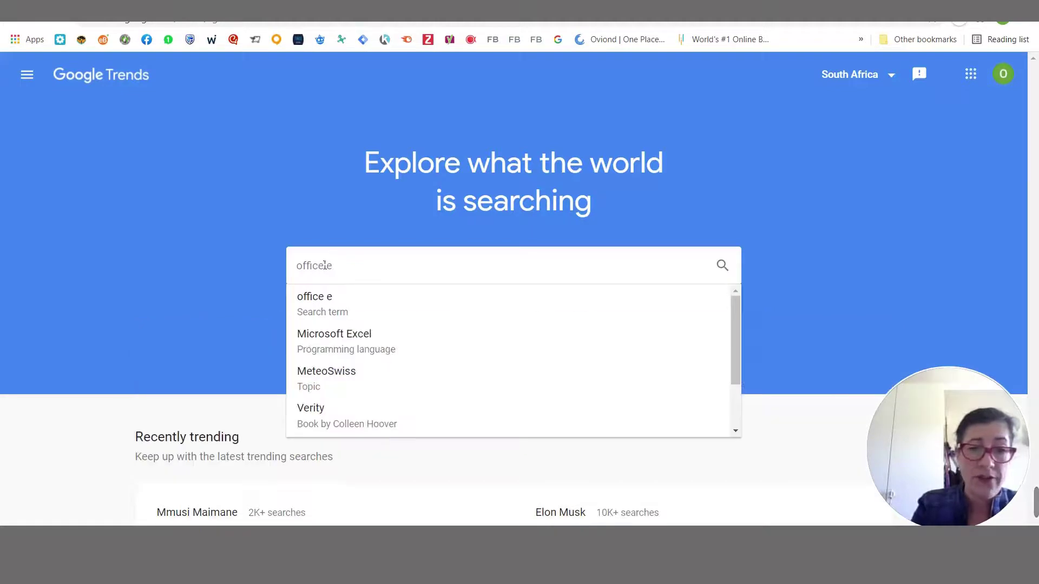
{"action": "type", "text": "quip"}
{"action": "key", "text": "ctrl+a"}
{"action": "key", "text": "BackSpace"}
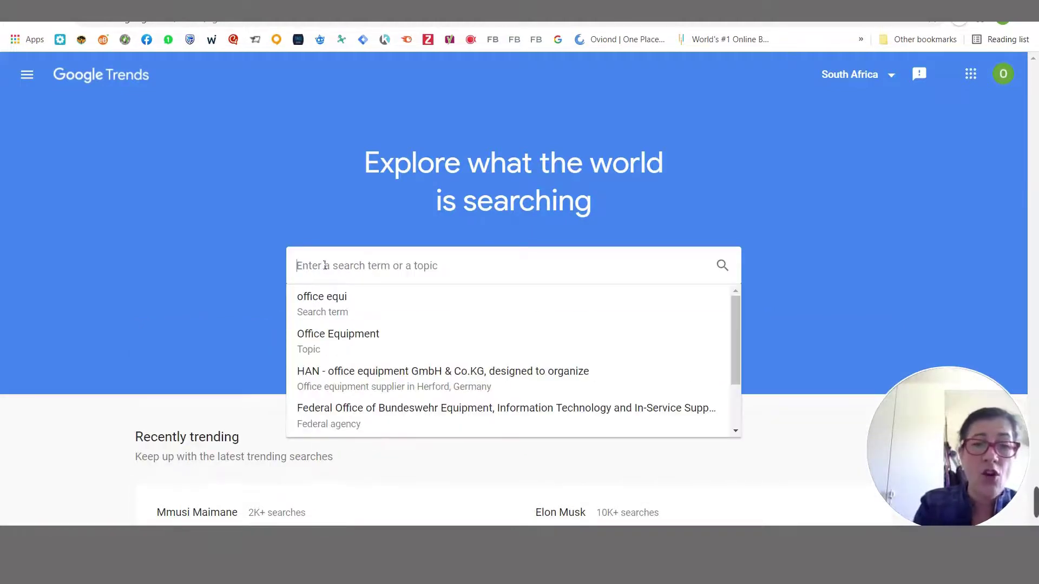
Explore search interest for "home office equipment" in South Africa and set its time range to Past 5 years.
{"action": "type", "text": "home office"}
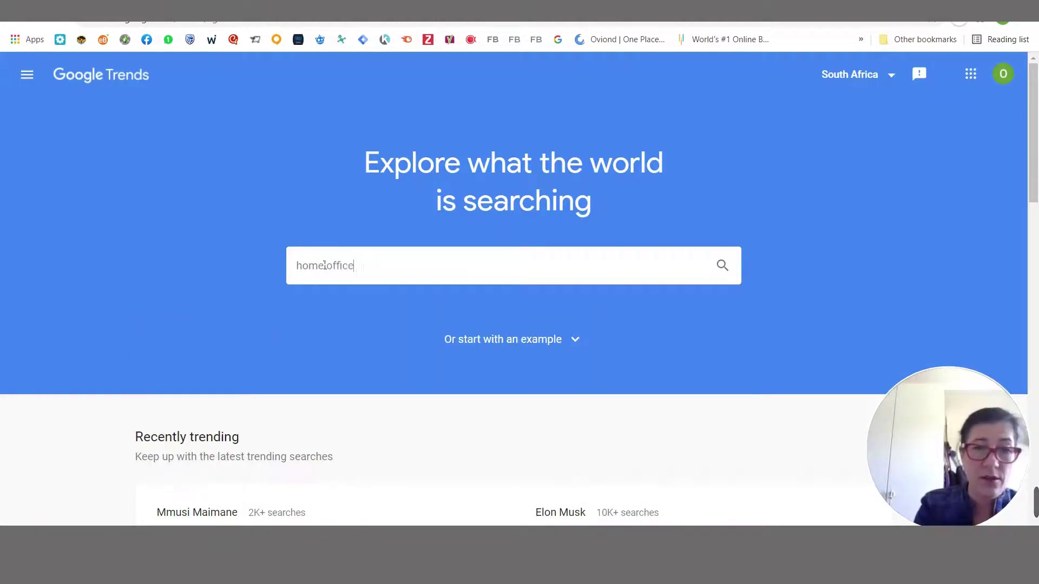
{"action": "type", "text": " equipment"}
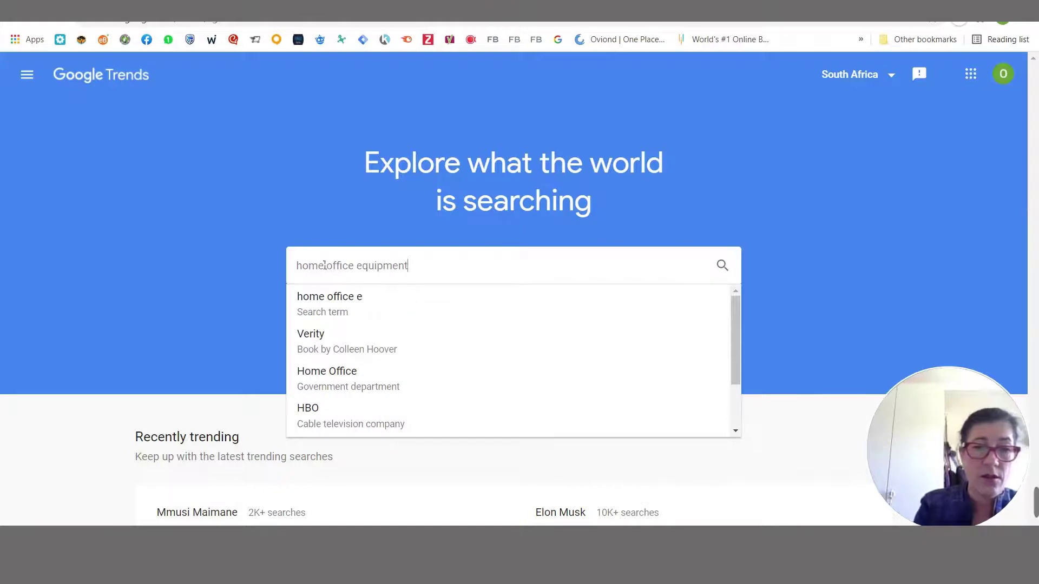
{"action": "key", "text": "Return"}
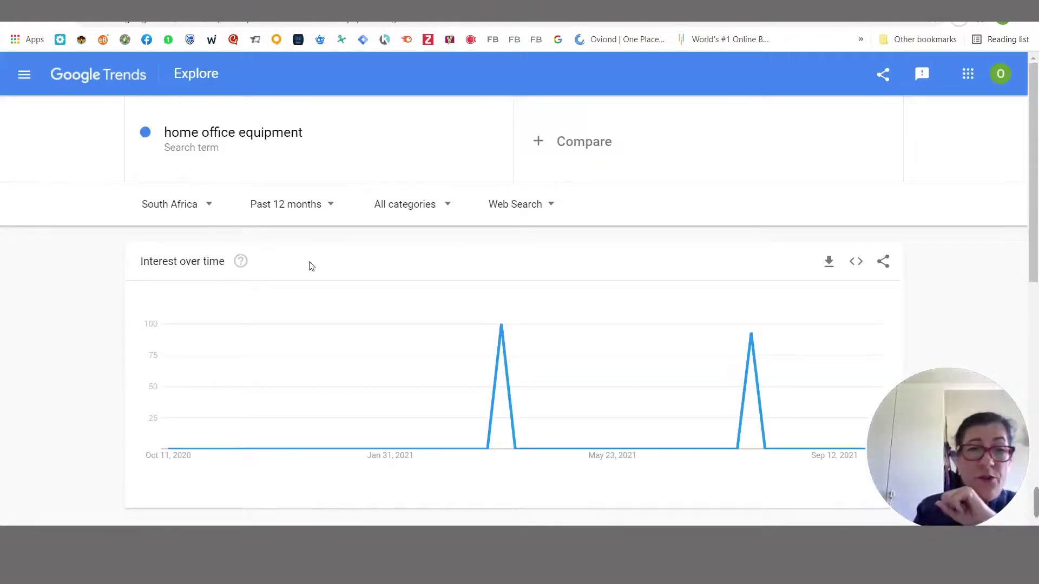
{"action": "left_click", "coordinate": [305, 209]}
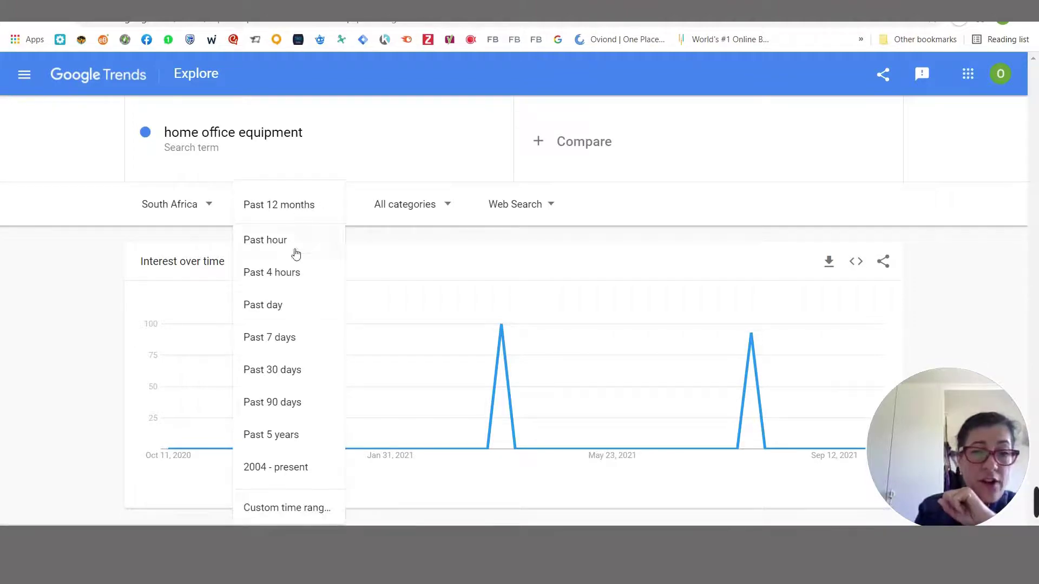
{"action": "left_click", "coordinate": [287, 437]}
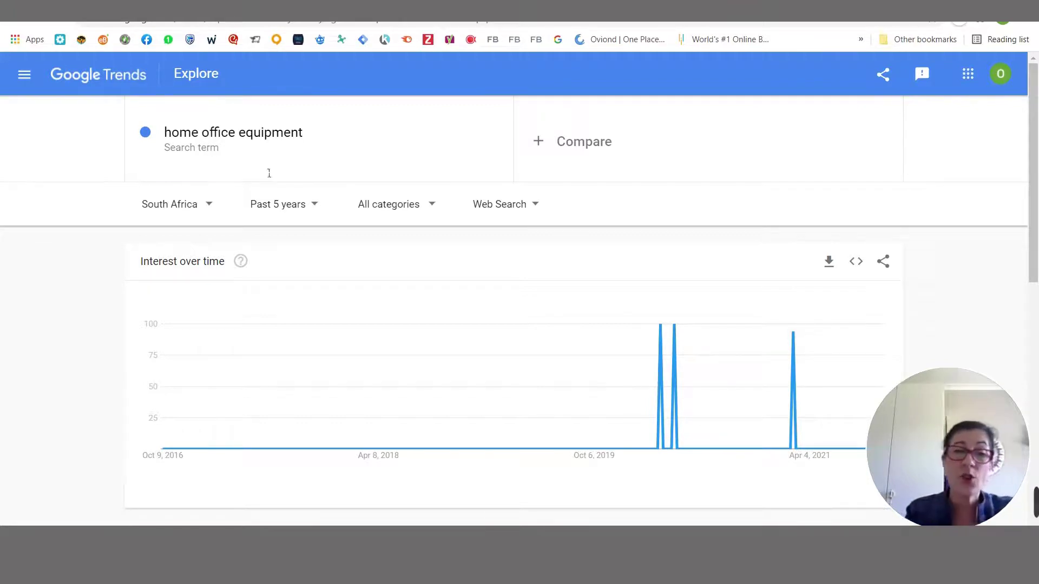
Look through the available categories and search types for the home office equipment results, closing each without changing anything.
{"action": "left_click", "coordinate": [431, 209]}
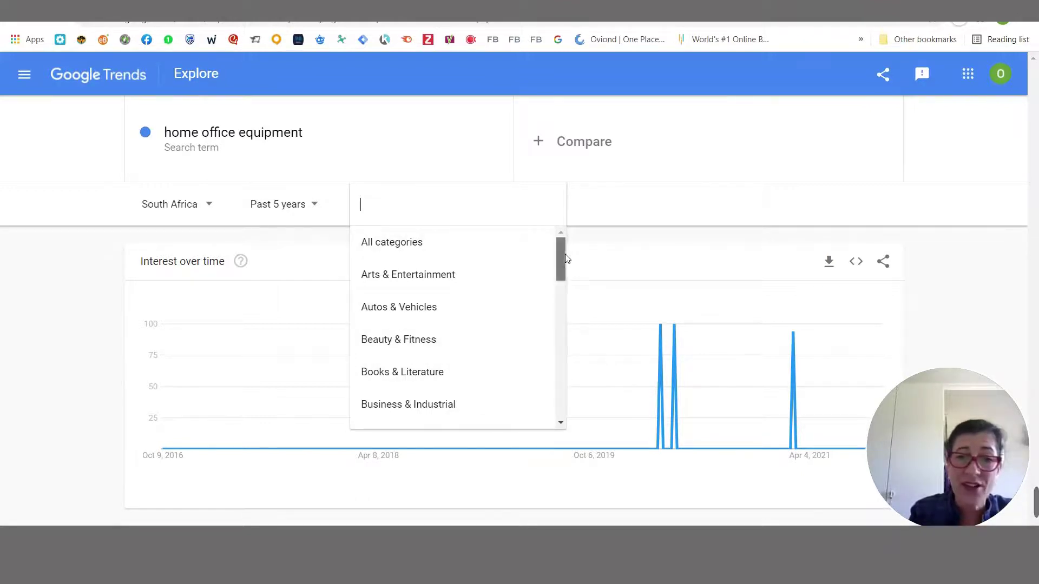
{"action": "left_click_drag", "start_coordinate": [566, 258], "coordinate": [556, 359]}
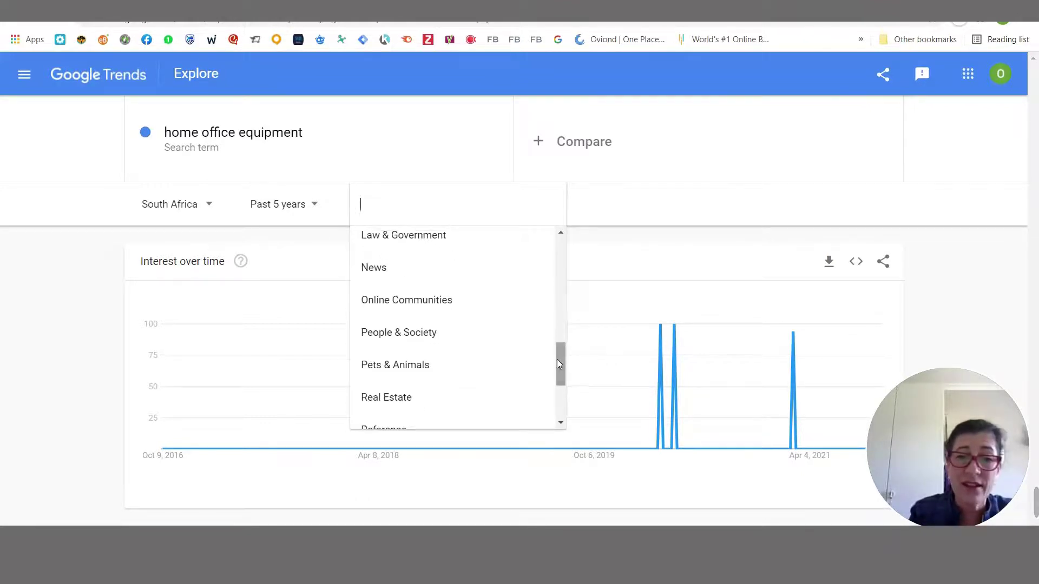
{"action": "left_click", "coordinate": [40, 354]}
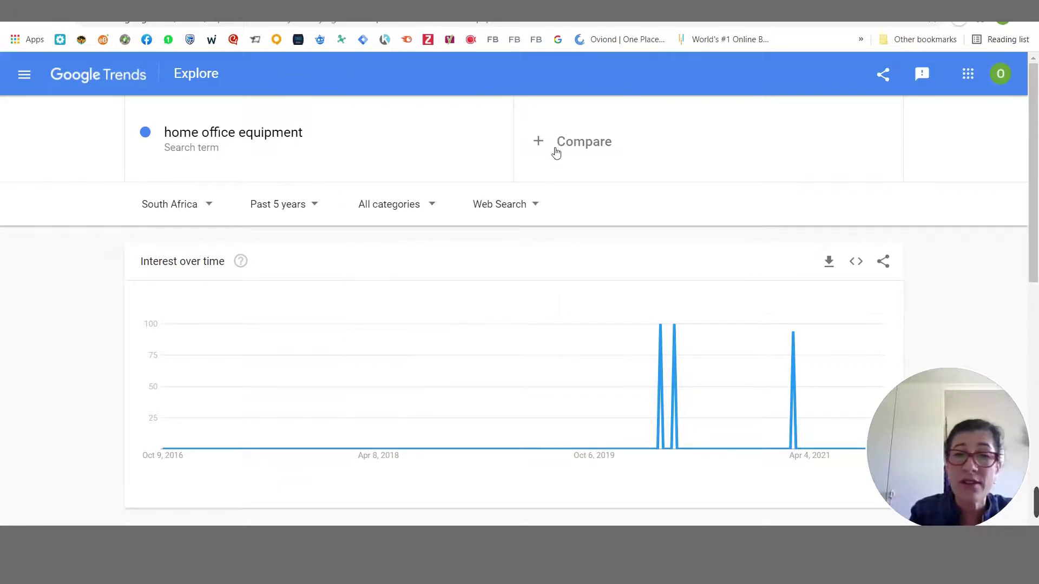
{"action": "left_click", "coordinate": [538, 208]}
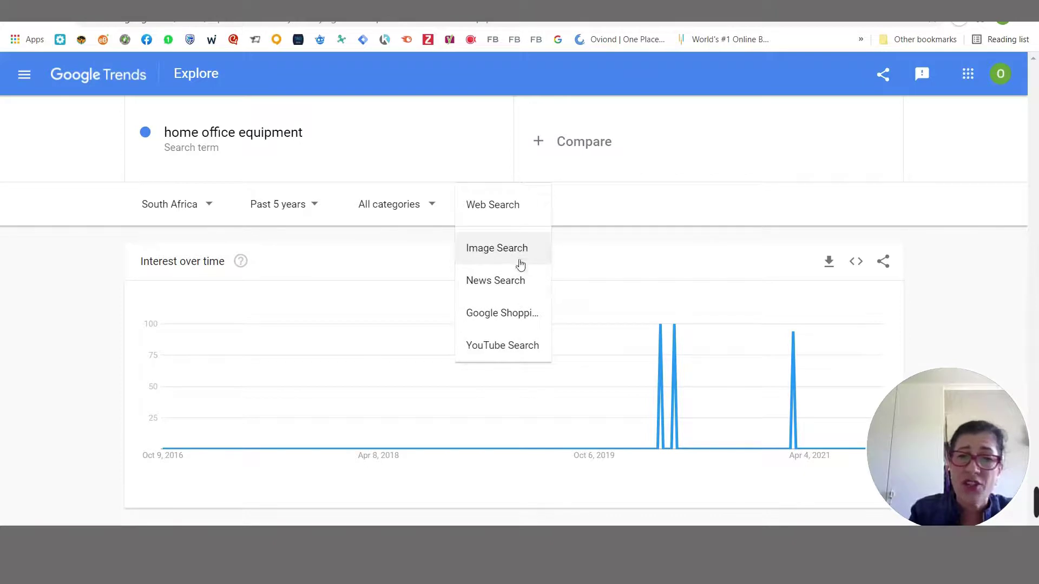
{"action": "left_click", "coordinate": [39, 306]}
Change the region of the home office equipment results to Worldwide.
{"action": "left_click", "coordinate": [210, 209]}
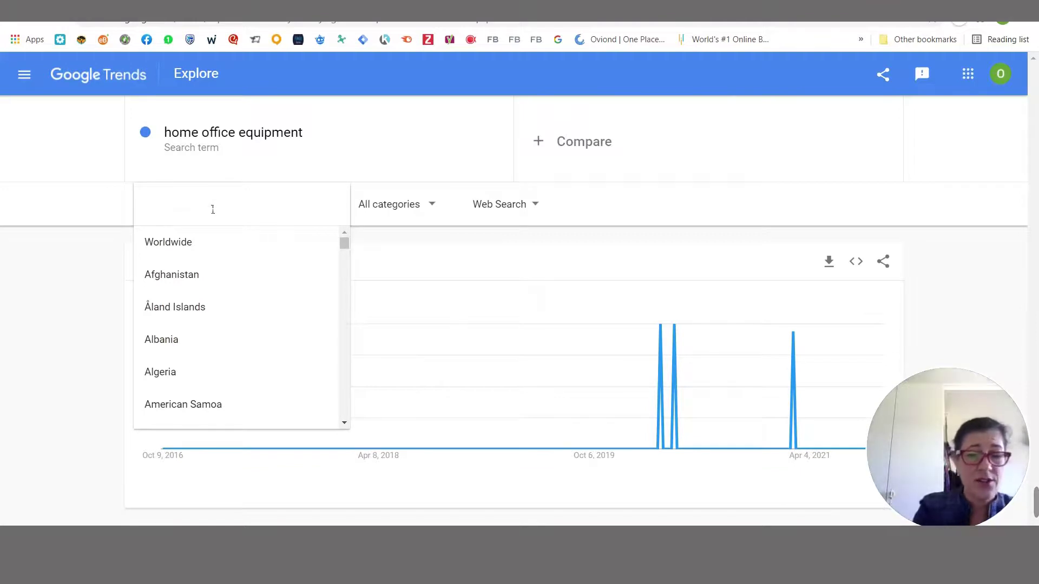
{"action": "left_click", "coordinate": [203, 252]}
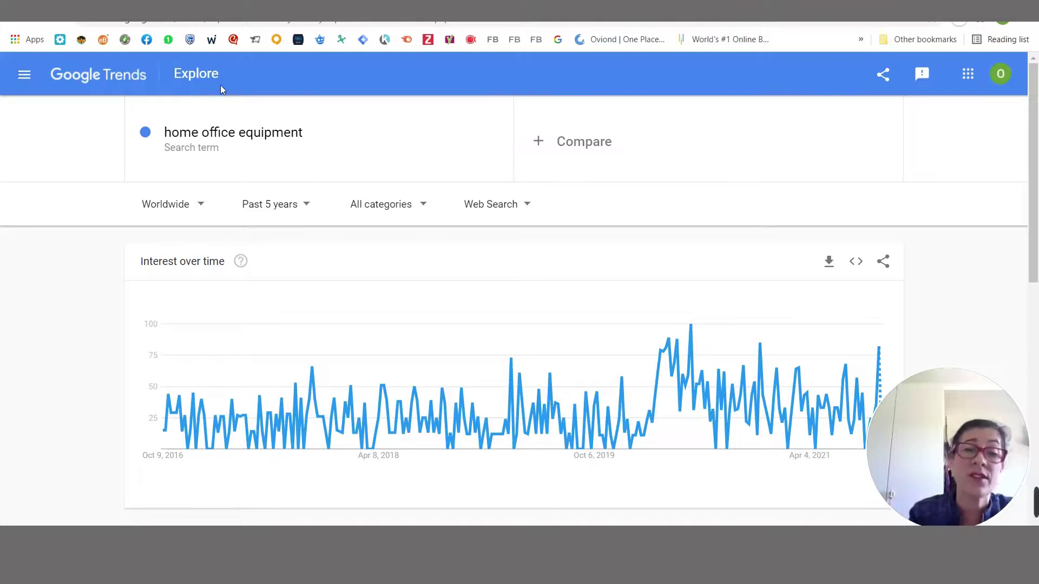
Switch to the Word notes document and review the example search terms and the Google Trends lessons link.
{"action": "left_click", "coordinate": [349, 490]}
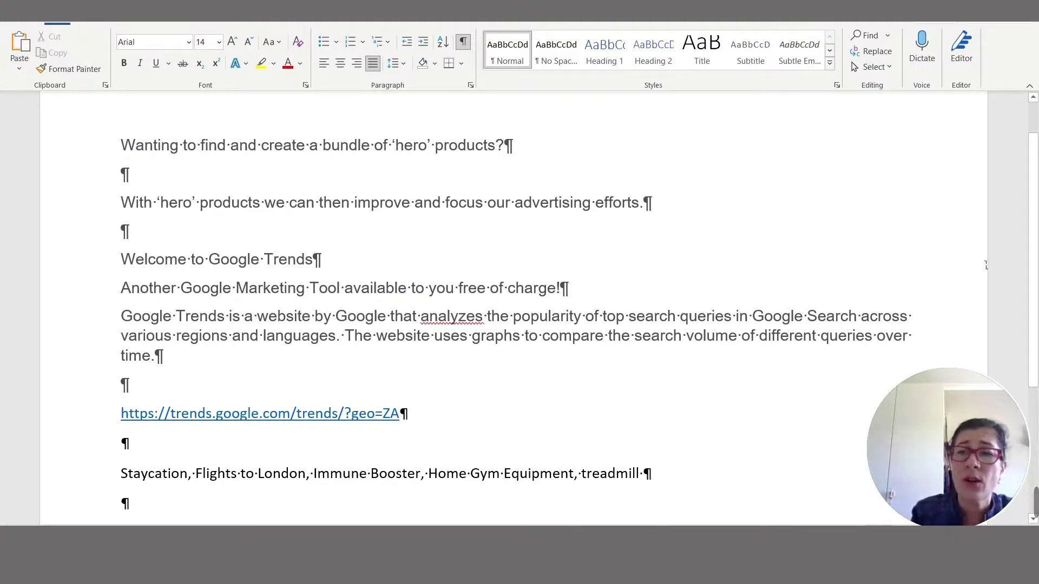
{"action": "scroll", "coordinate": [824, 352], "scroll_direction": "down", "scroll_amount": 3}
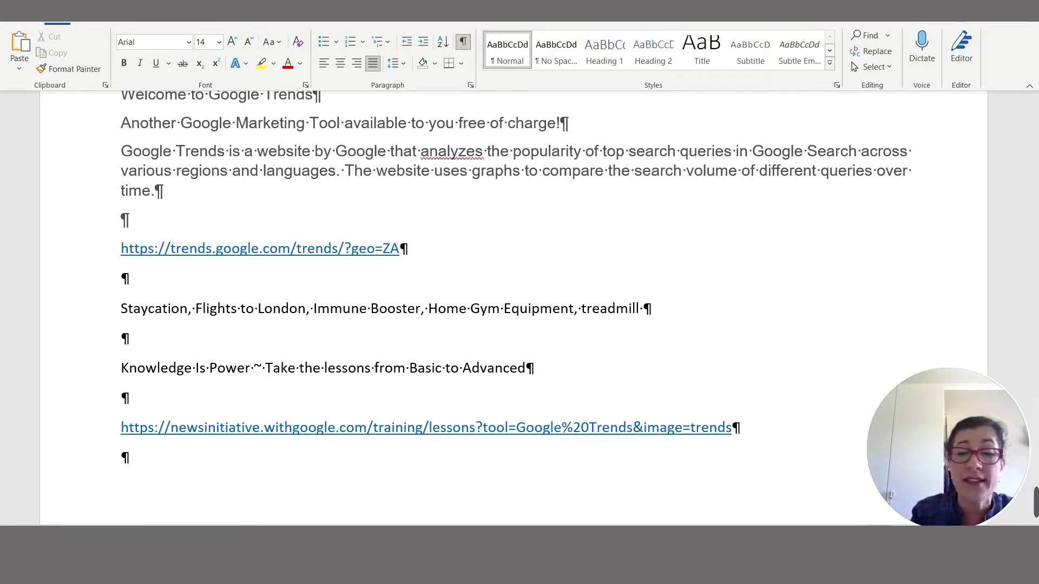
{"action": "mouse_move", "coordinate": [517, 541]}
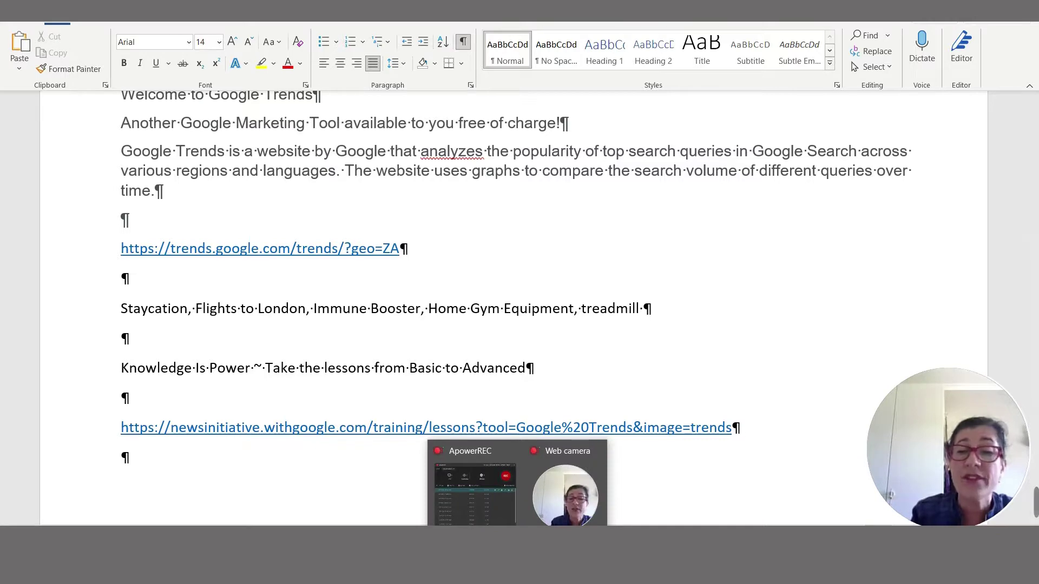
{"action": "mouse_move", "coordinate": [553, 456]}
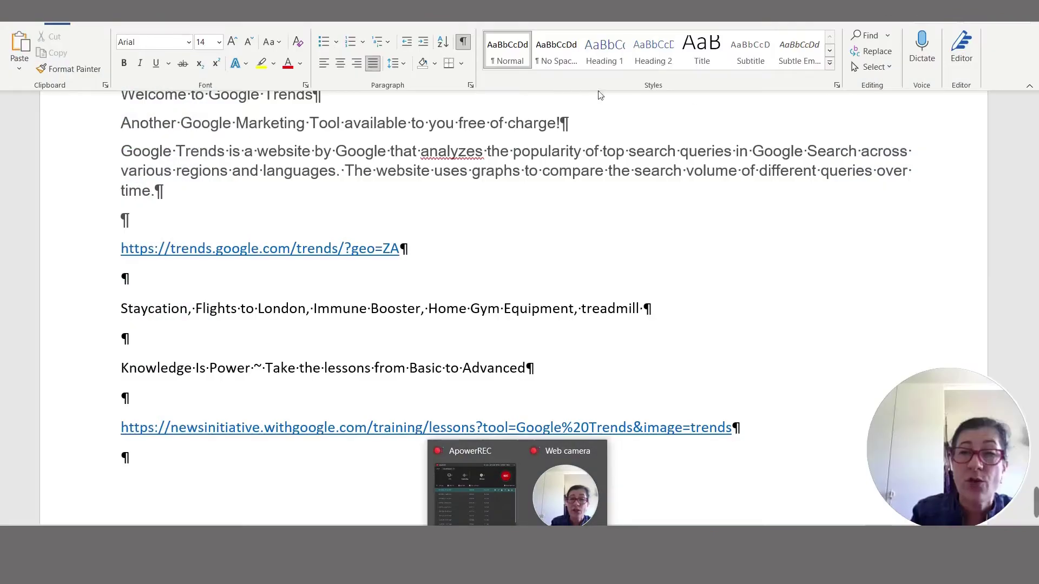
{"action": "mouse_move", "coordinate": [494, 451]}
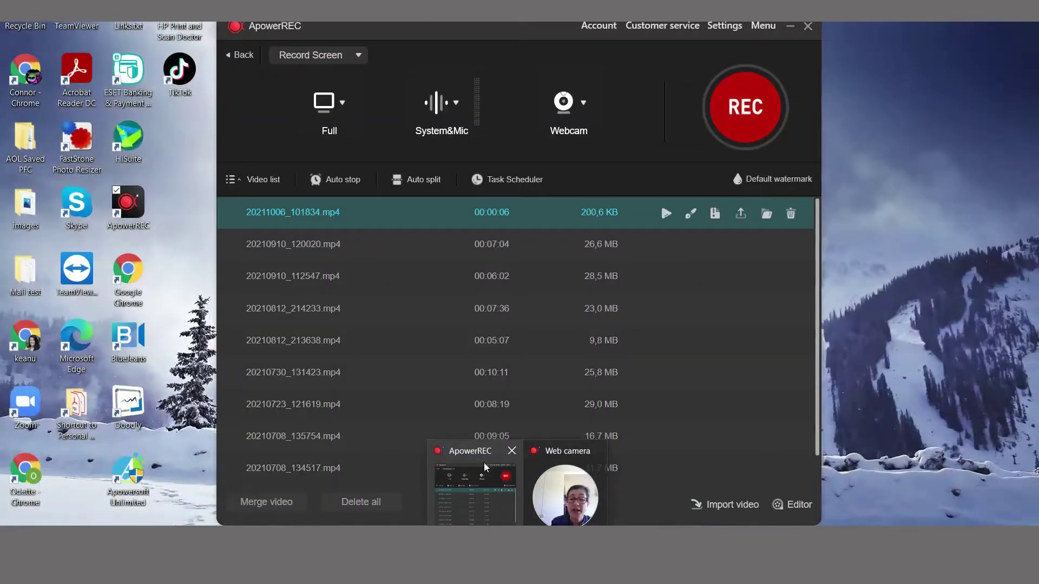